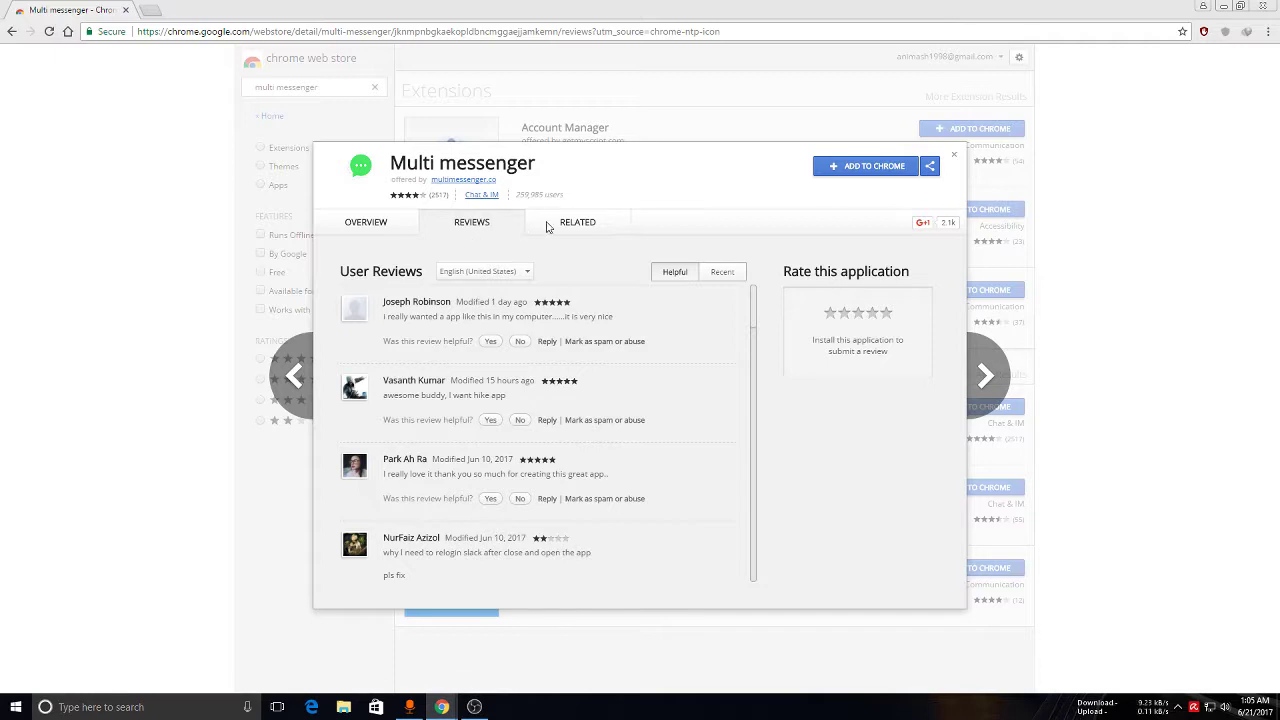
Check the related apps and overview of Multi messenger, and add the app to Chrome.
left_click(585, 224)
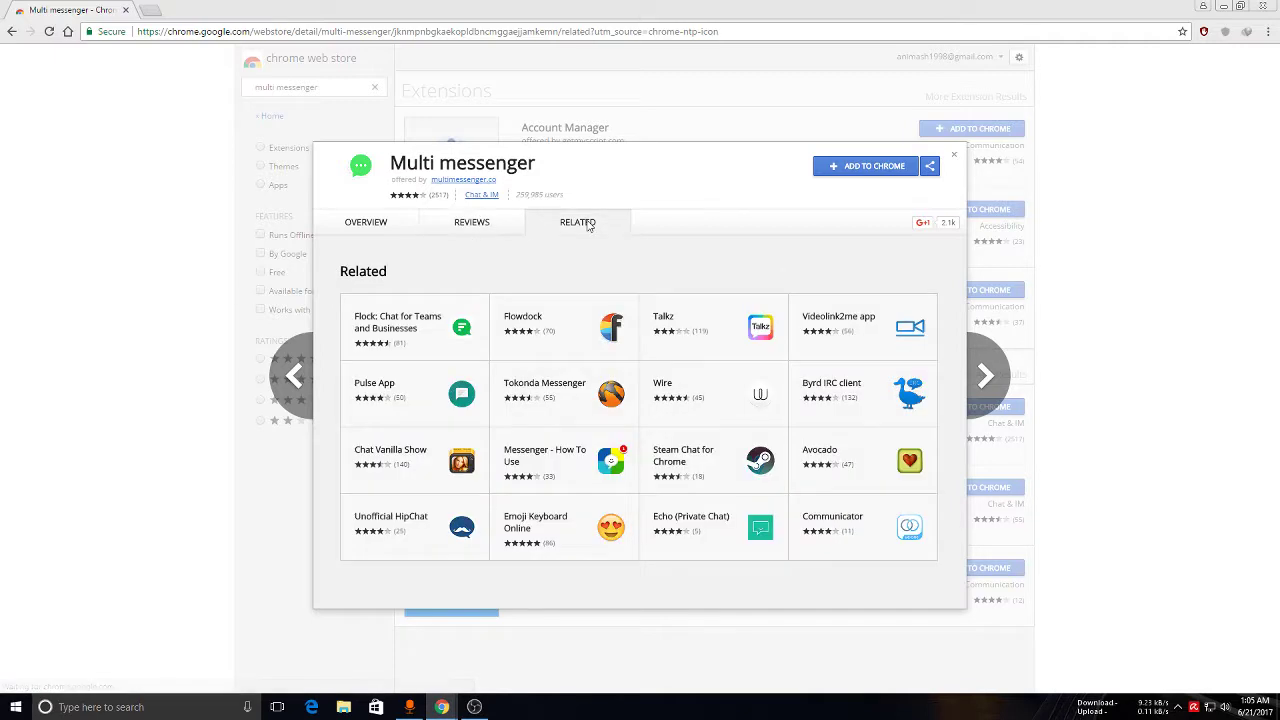
left_click(368, 222)
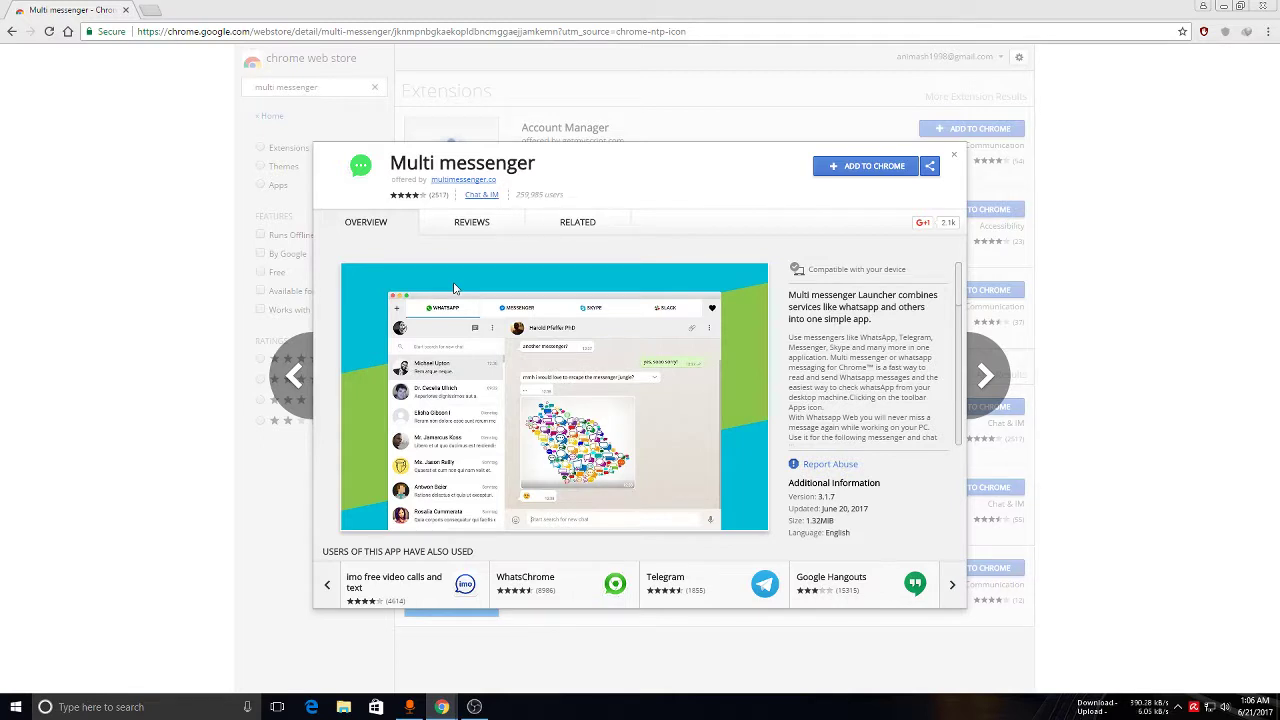
left_click(877, 170)
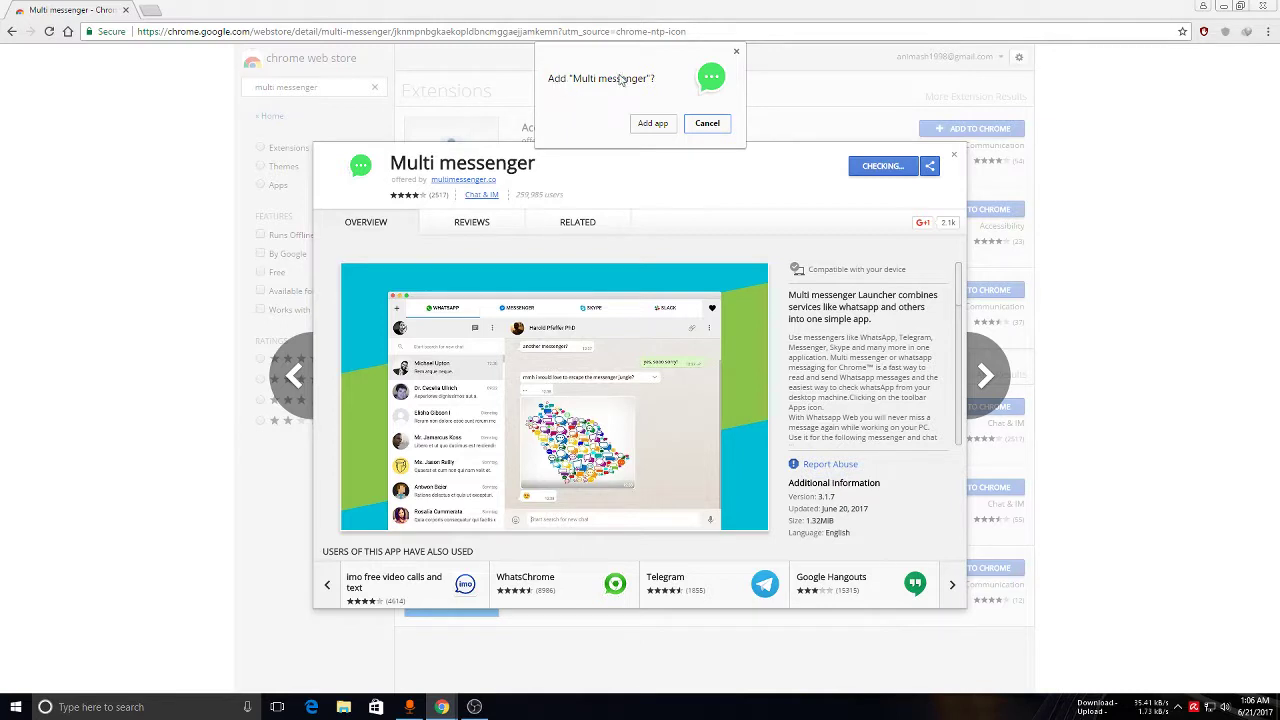
left_click(653, 124)
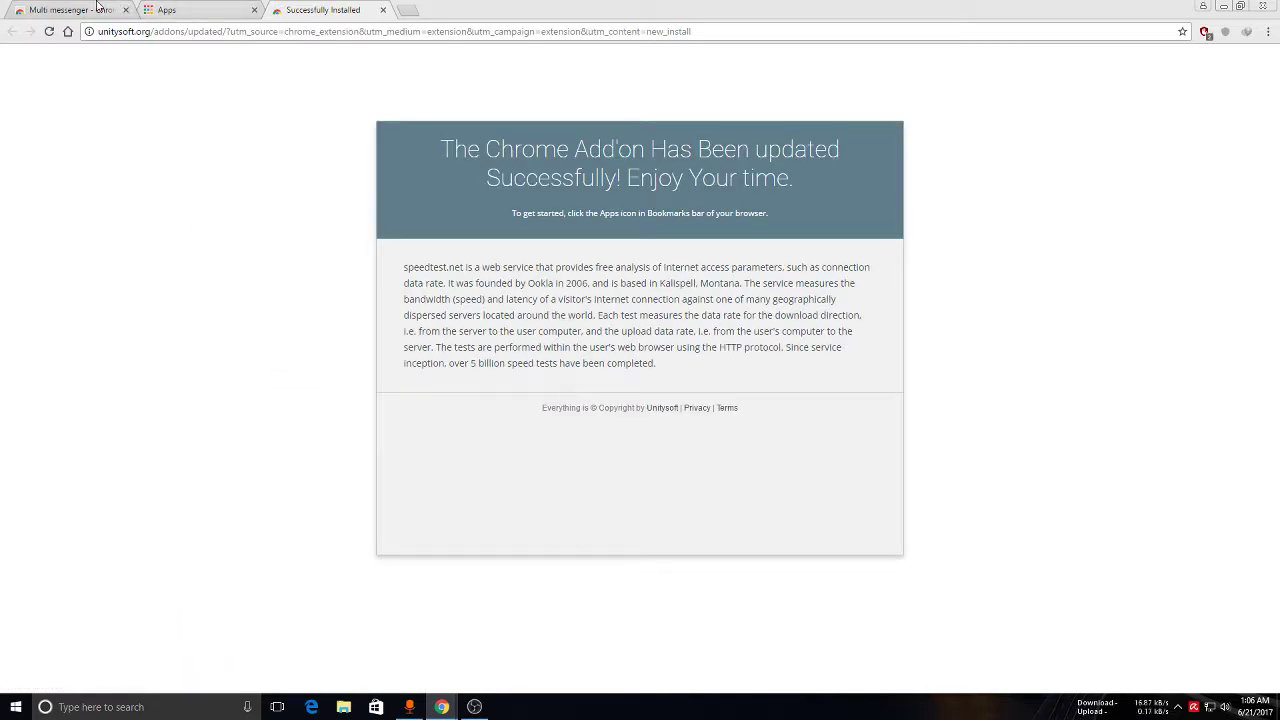
Open a new tab and close all the other browser tabs.
left_click(407, 11)
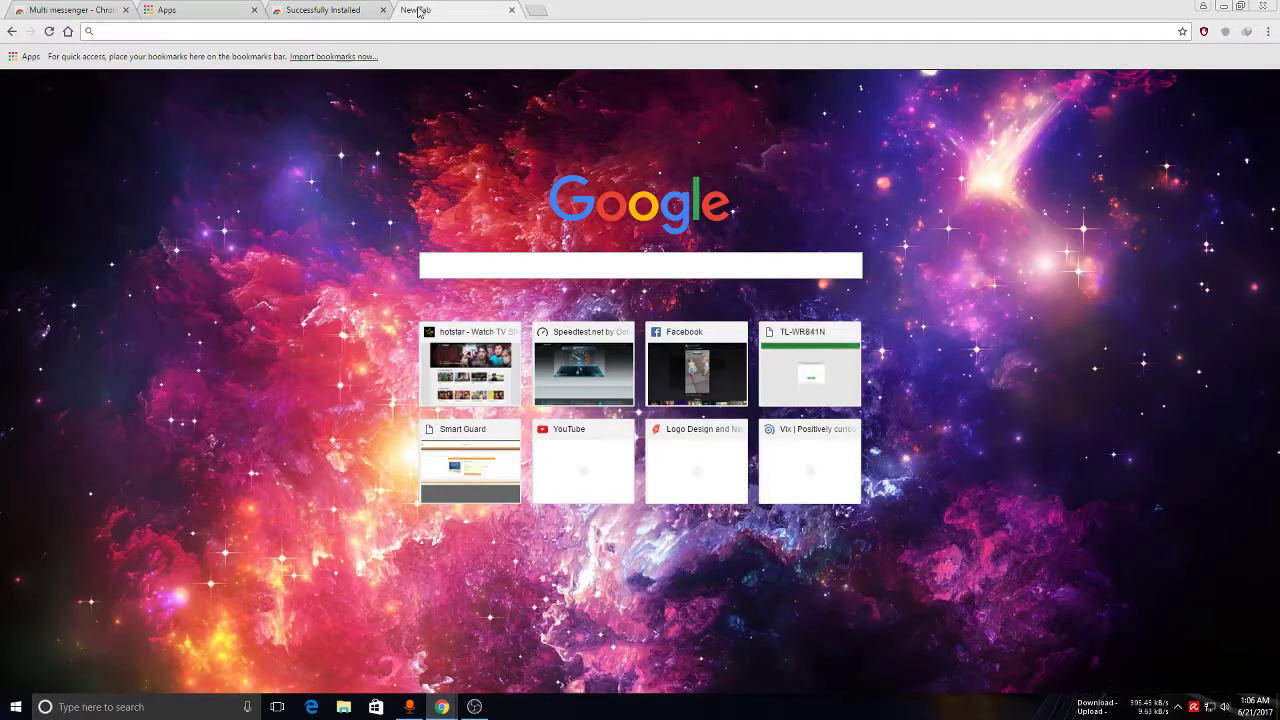
left_click(382, 10)
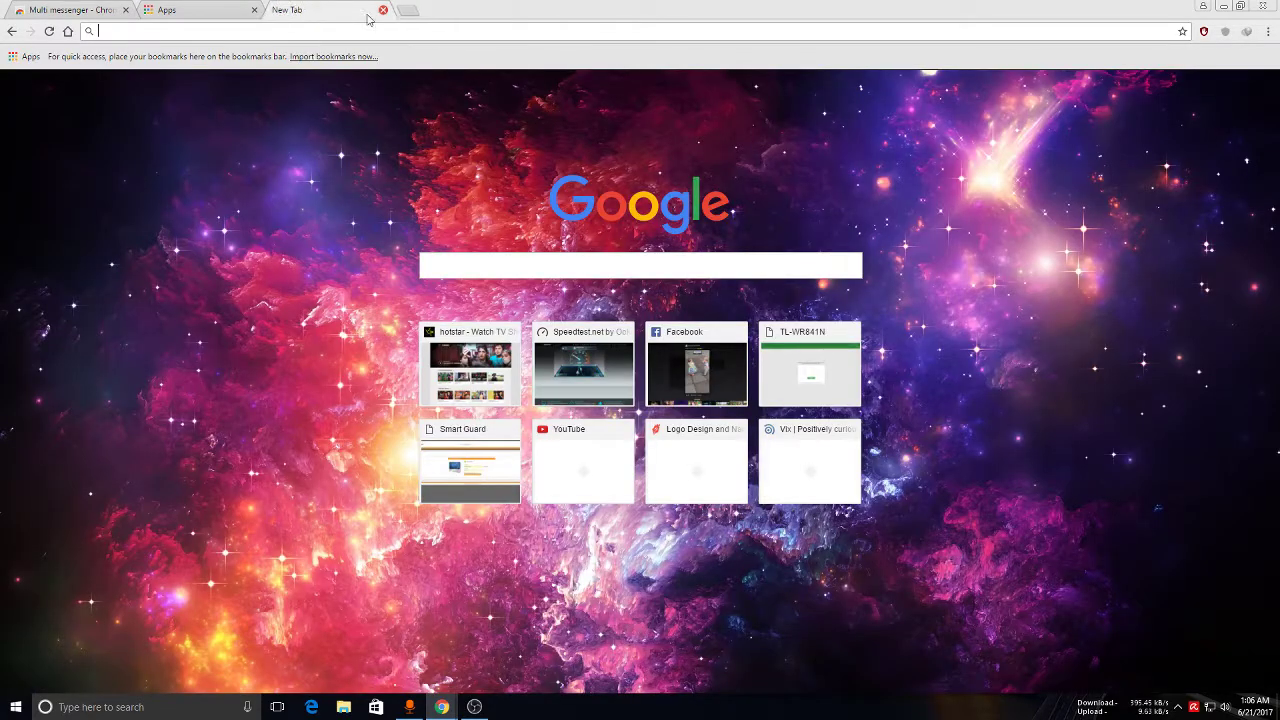
left_click(254, 10)
left_click(125, 10)
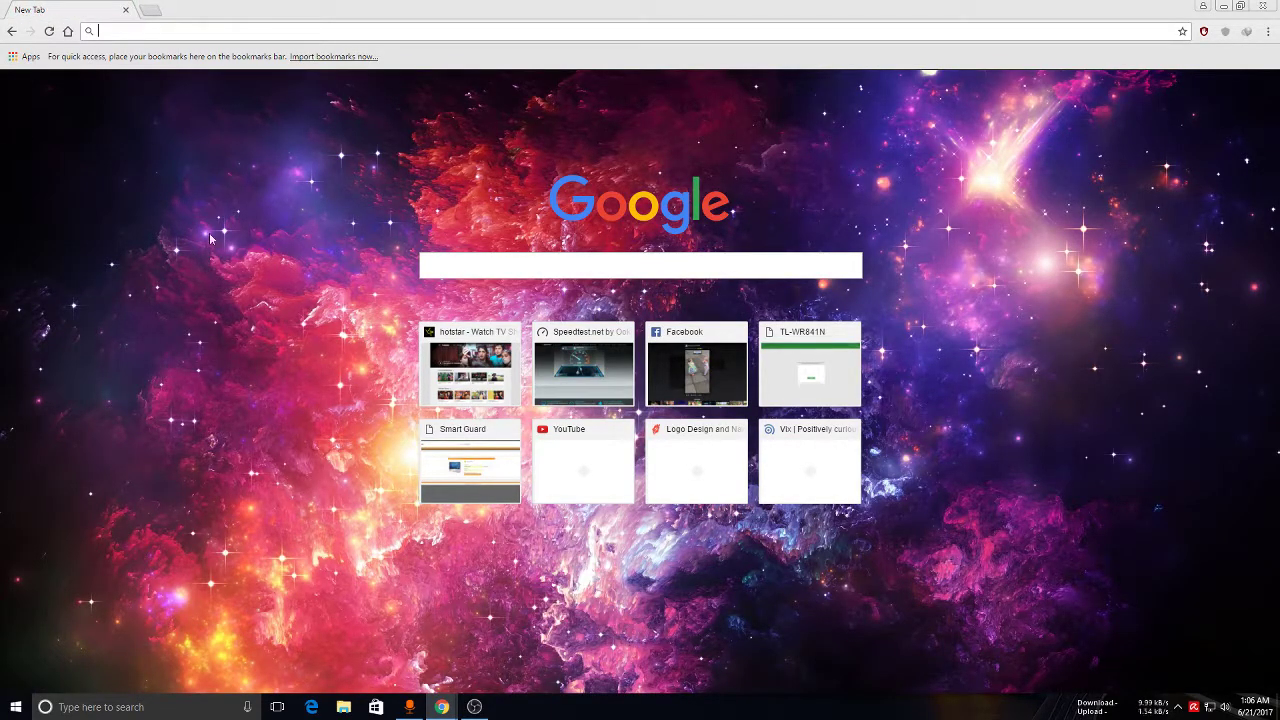
Launch Multi Messenger from Chrome's apps page and minimize the browser window.
left_click(19, 58)
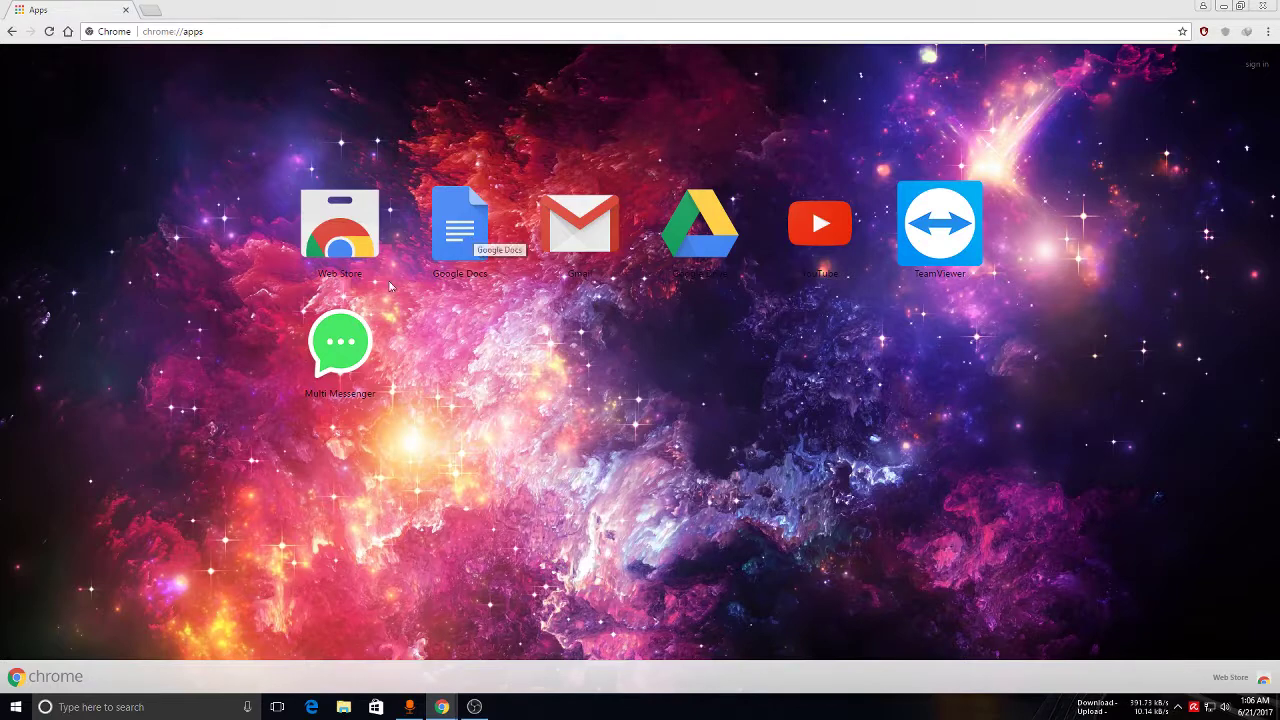
left_click(341, 350)
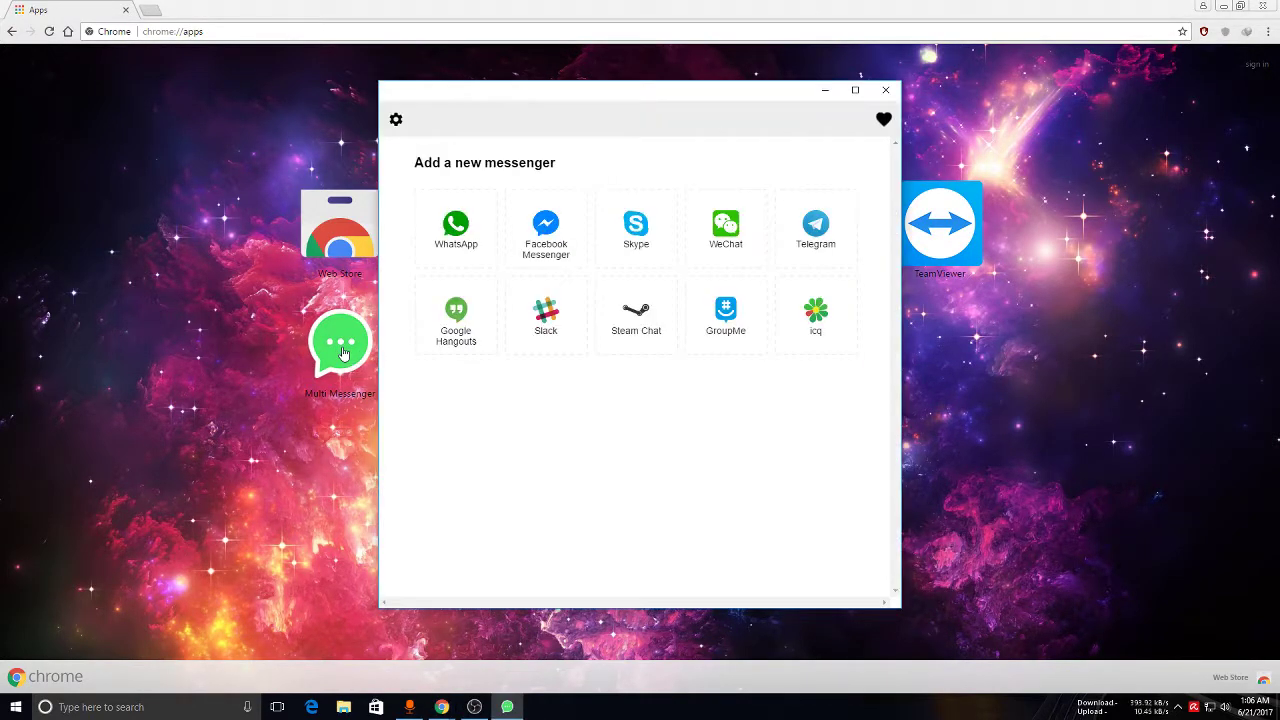
left_click(1226, 10)
left_click(1226, 10)
right_click(242, 251)
right_click(155, 229)
left_click(224, 269)
right_click(196, 254)
left_click(267, 294)
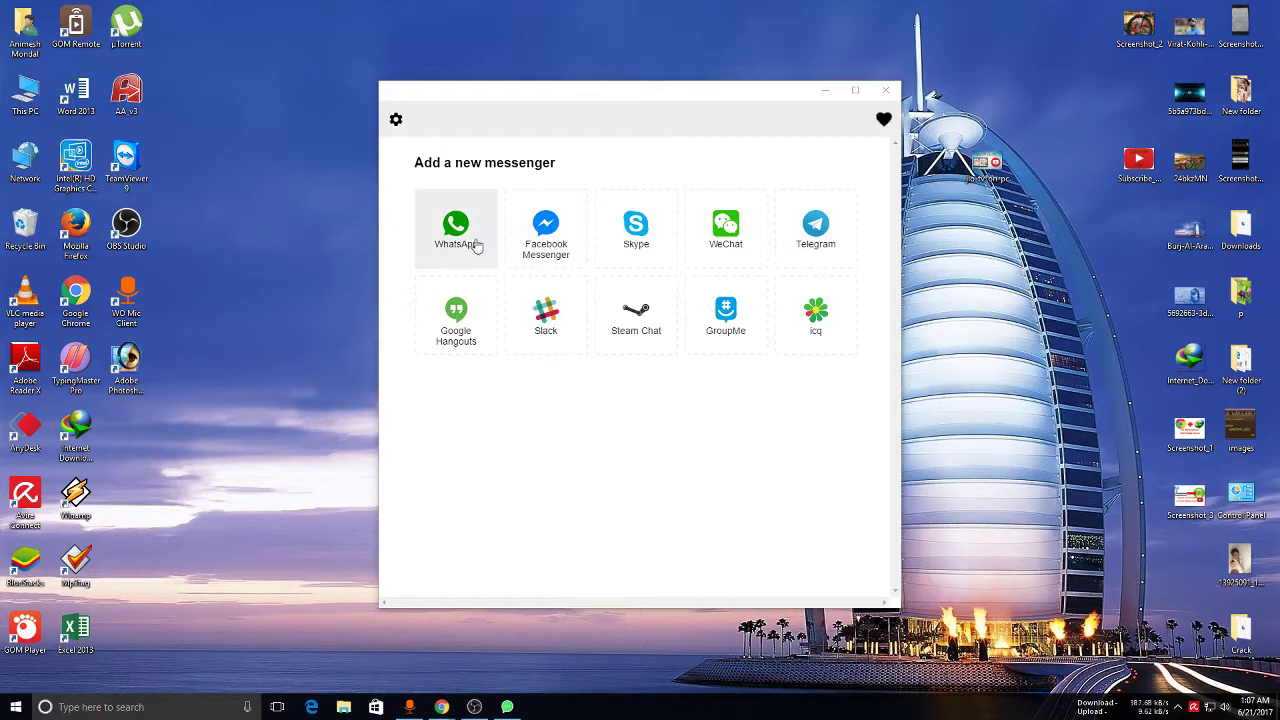
right_click(240, 222)
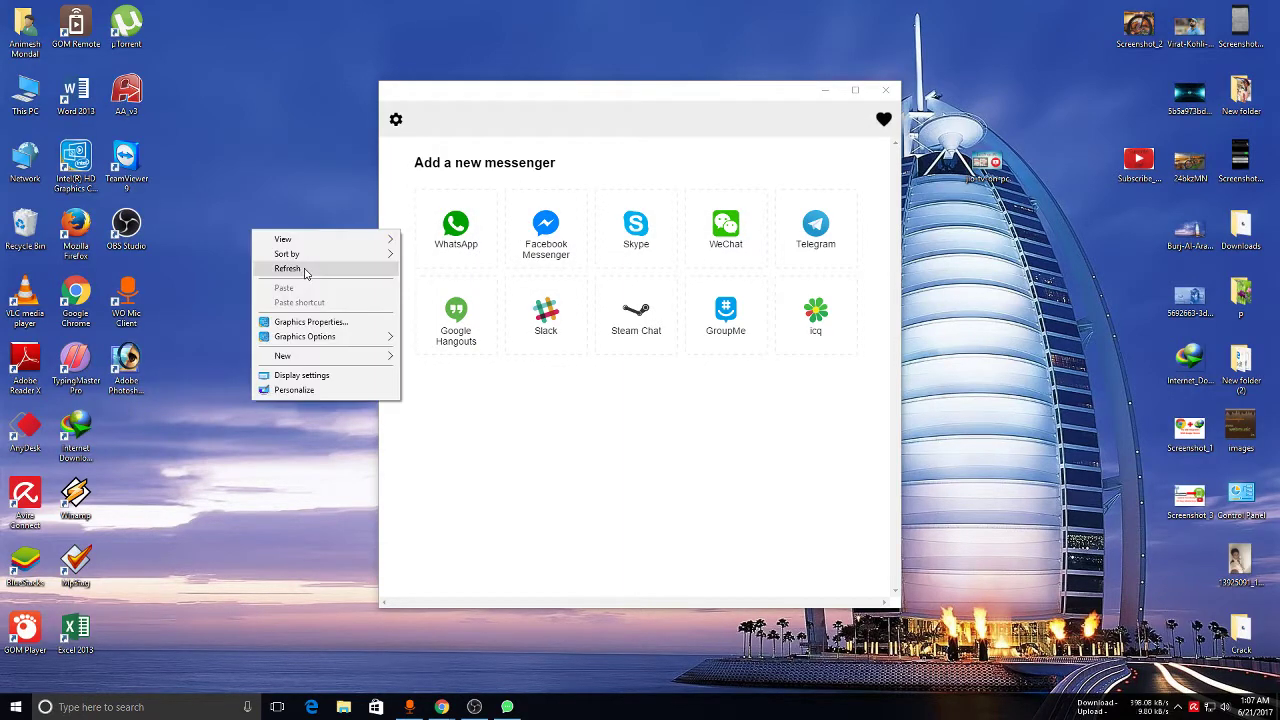
left_click(276, 259)
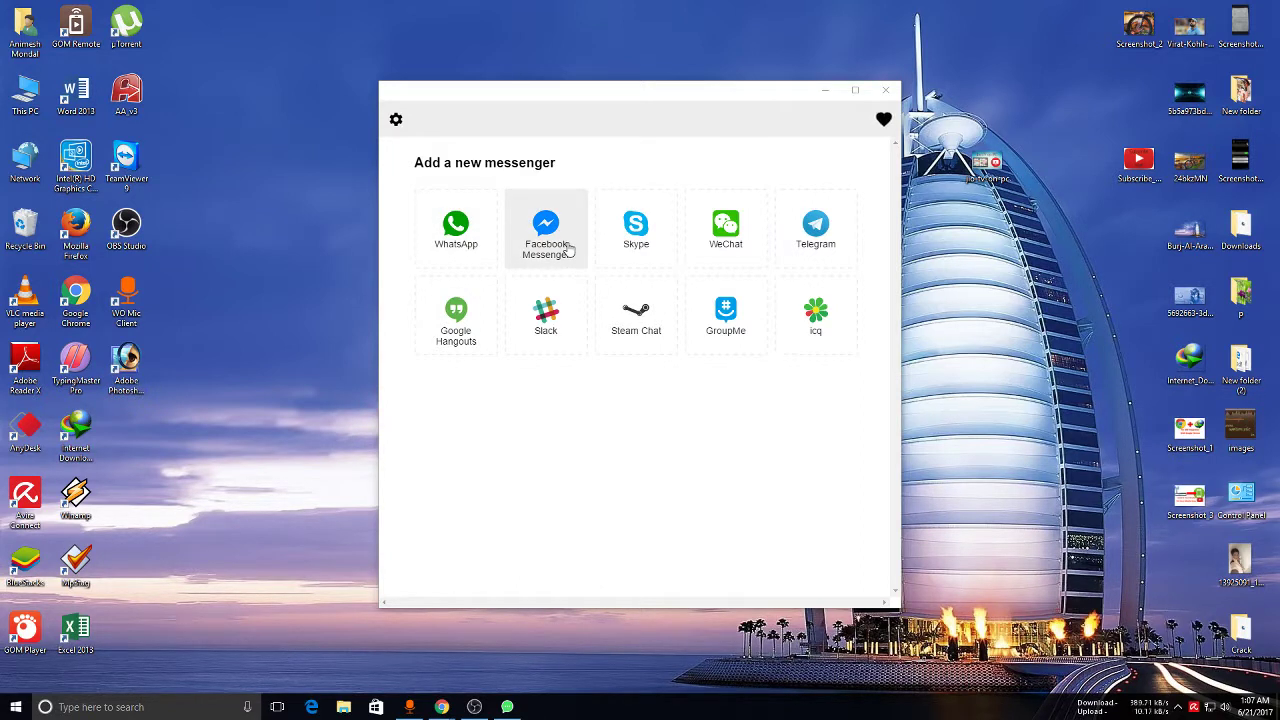
Add WhatsApp as a messenger under its default name and allow the notification and microphone permissions.
left_click(459, 231)
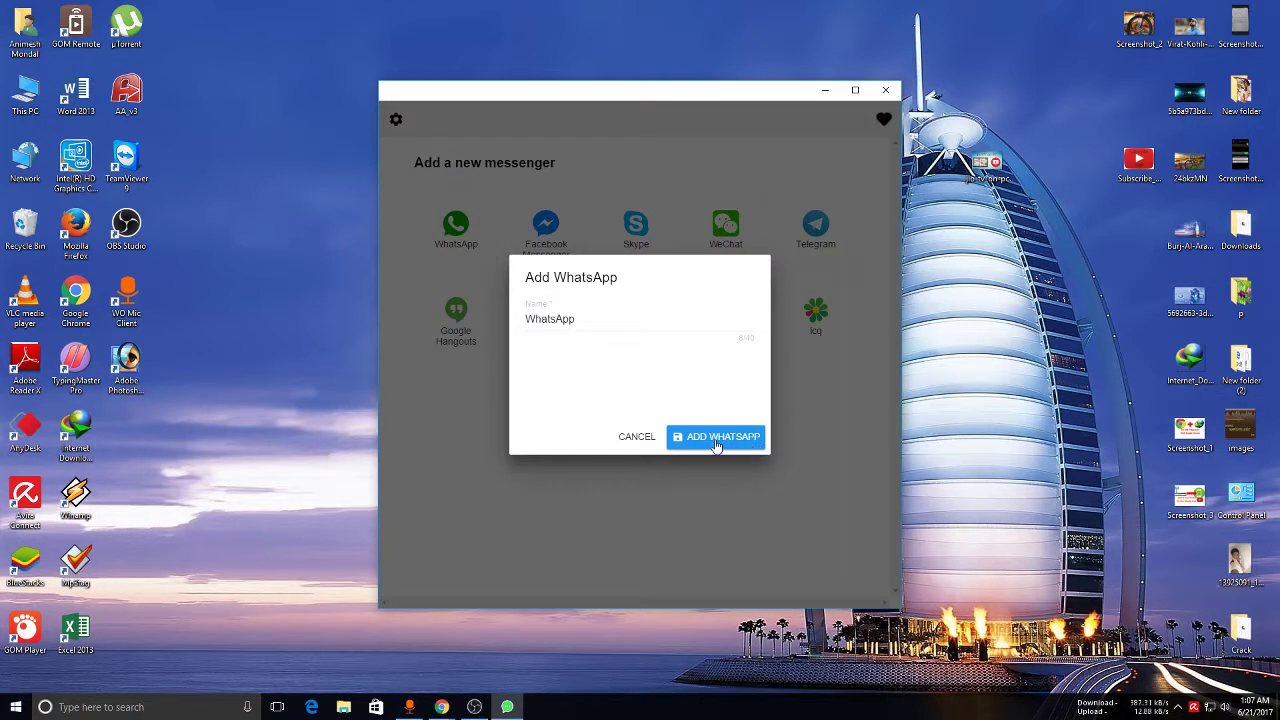
left_click(716, 440)
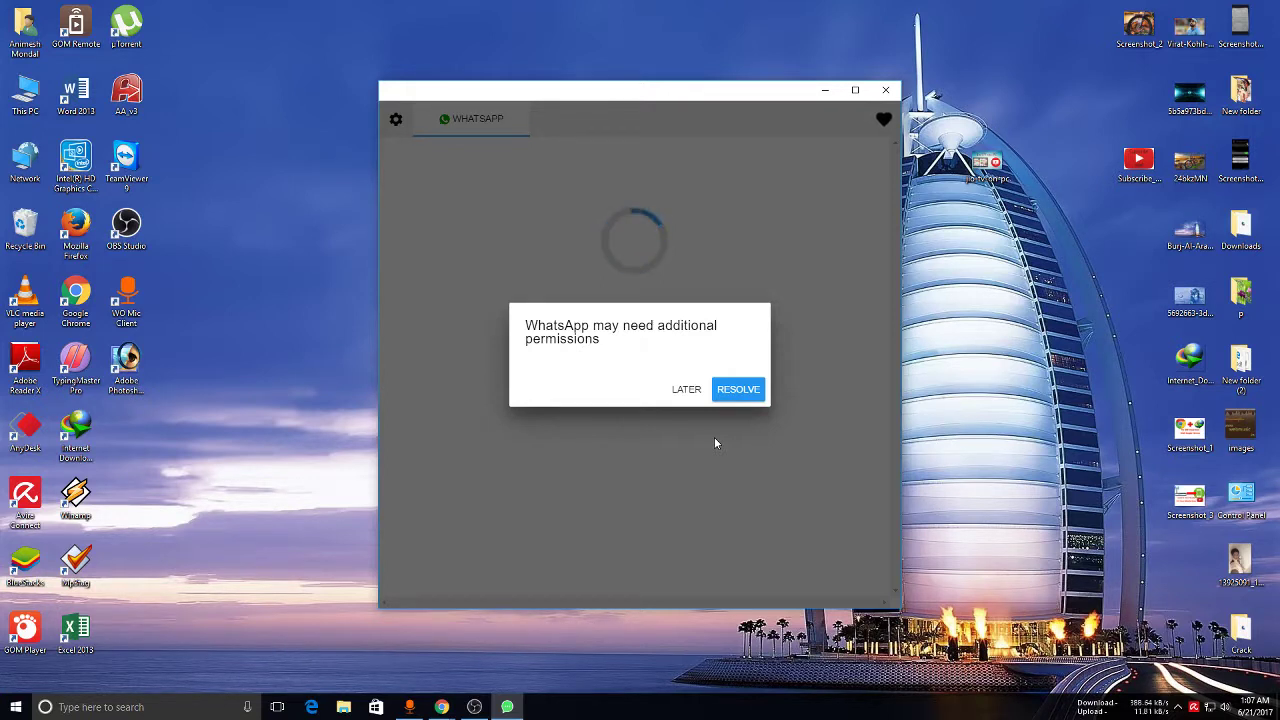
left_click(739, 390)
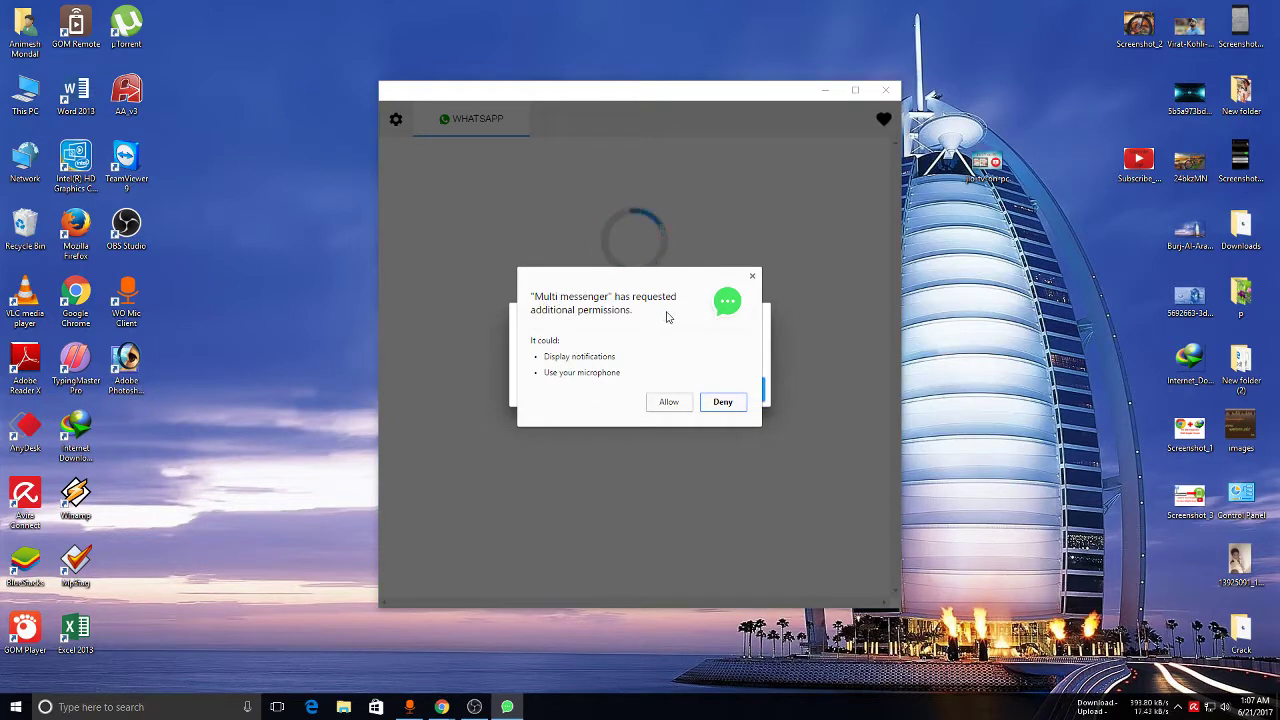
left_click(675, 406)
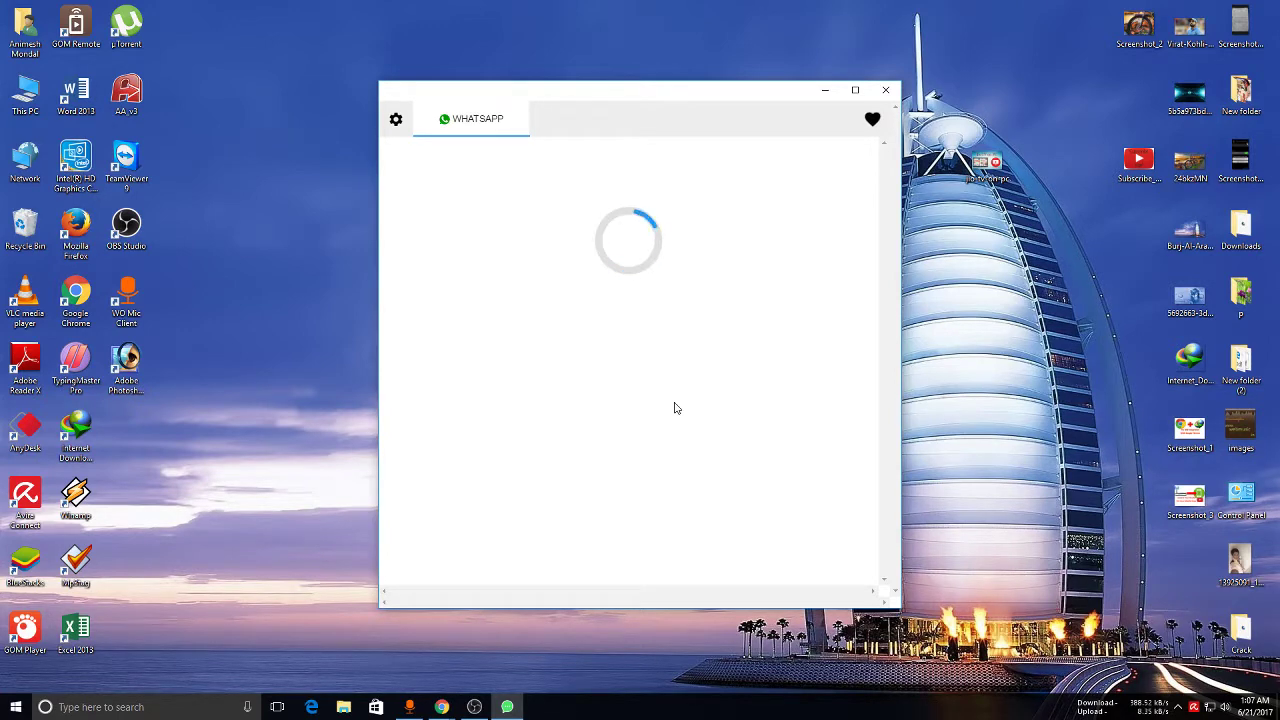
right_click(258, 267)
left_click(300, 305)
right_click(258, 262)
left_click(292, 299)
right_click(258, 258)
left_click(292, 298)
right_click(261, 266)
left_click(292, 300)
right_click(262, 265)
left_click(292, 299)
right_click(274, 252)
left_click(314, 294)
right_click(252, 262)
left_click(301, 305)
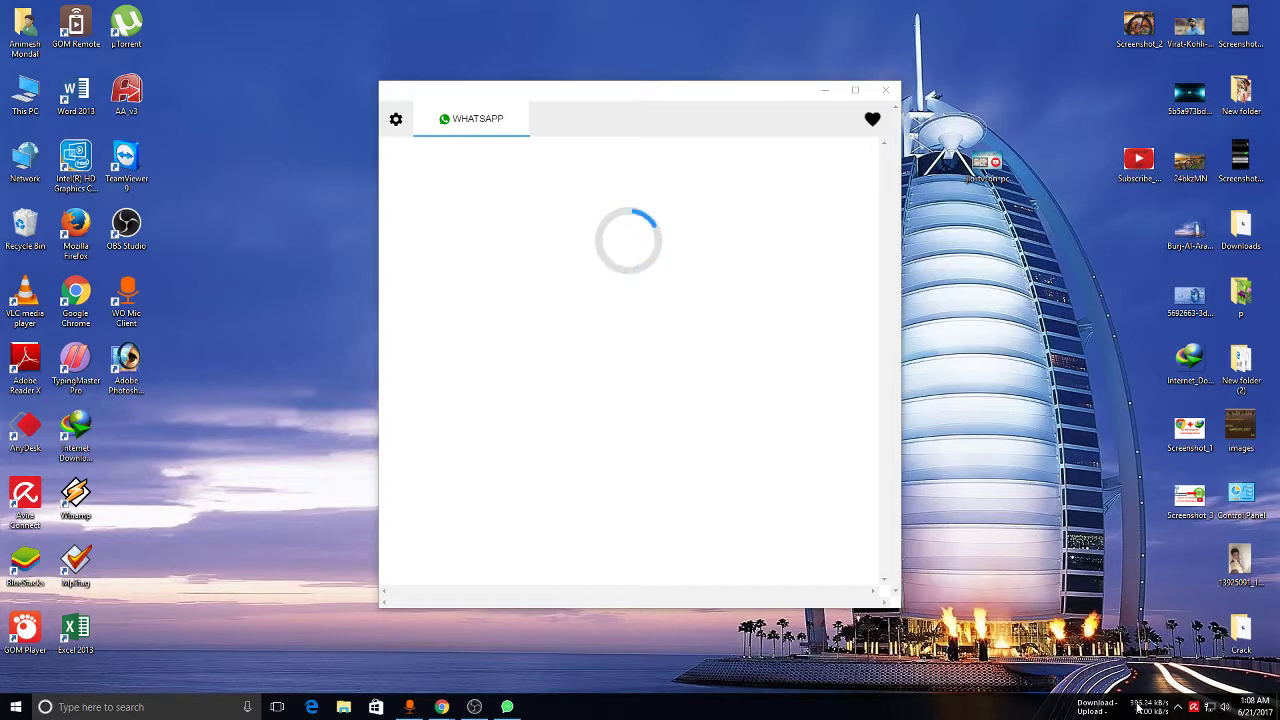
right_click(982, 346)
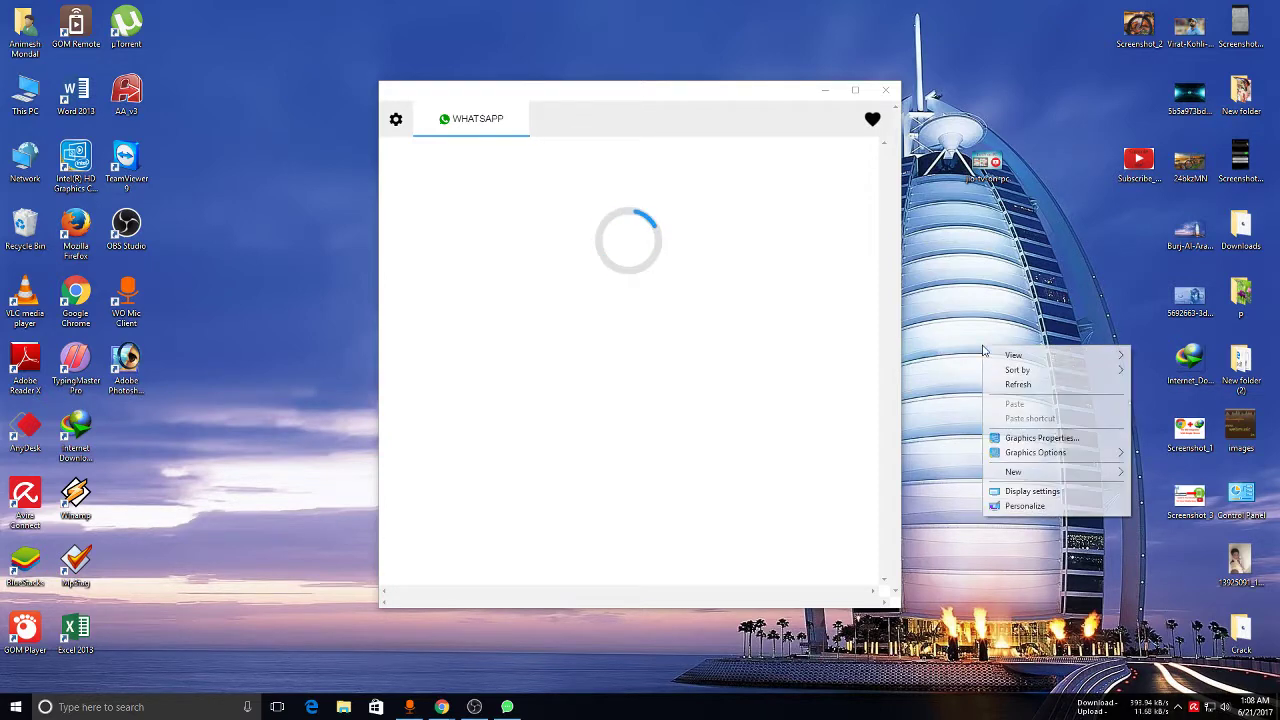
left_click(1010, 384)
right_click(996, 350)
left_click(1022, 389)
right_click(996, 377)
left_click(1030, 414)
right_click(991, 363)
left_click(1042, 413)
right_click(996, 354)
left_click(1034, 396)
right_click(987, 377)
left_click(1039, 419)
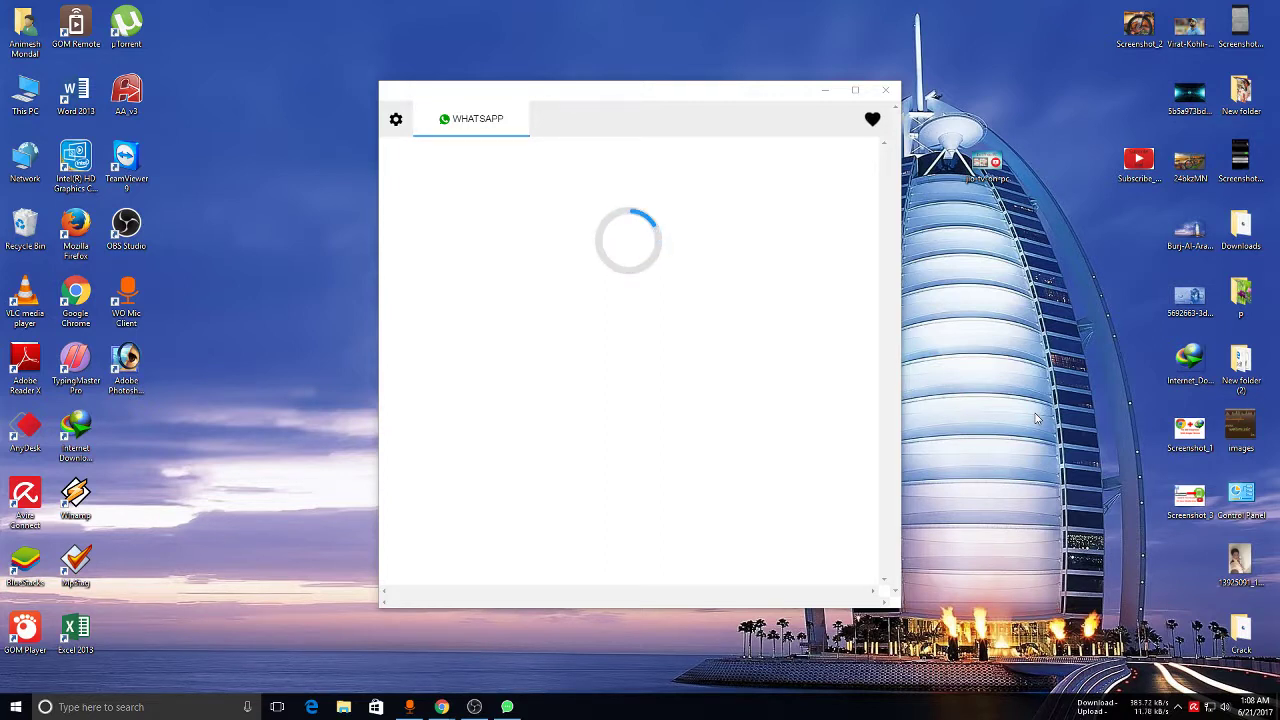
right_click(192, 57)
left_click(205, 90)
right_click(216, 82)
left_click(231, 121)
right_click(195, 103)
left_click(249, 143)
right_click(207, 125)
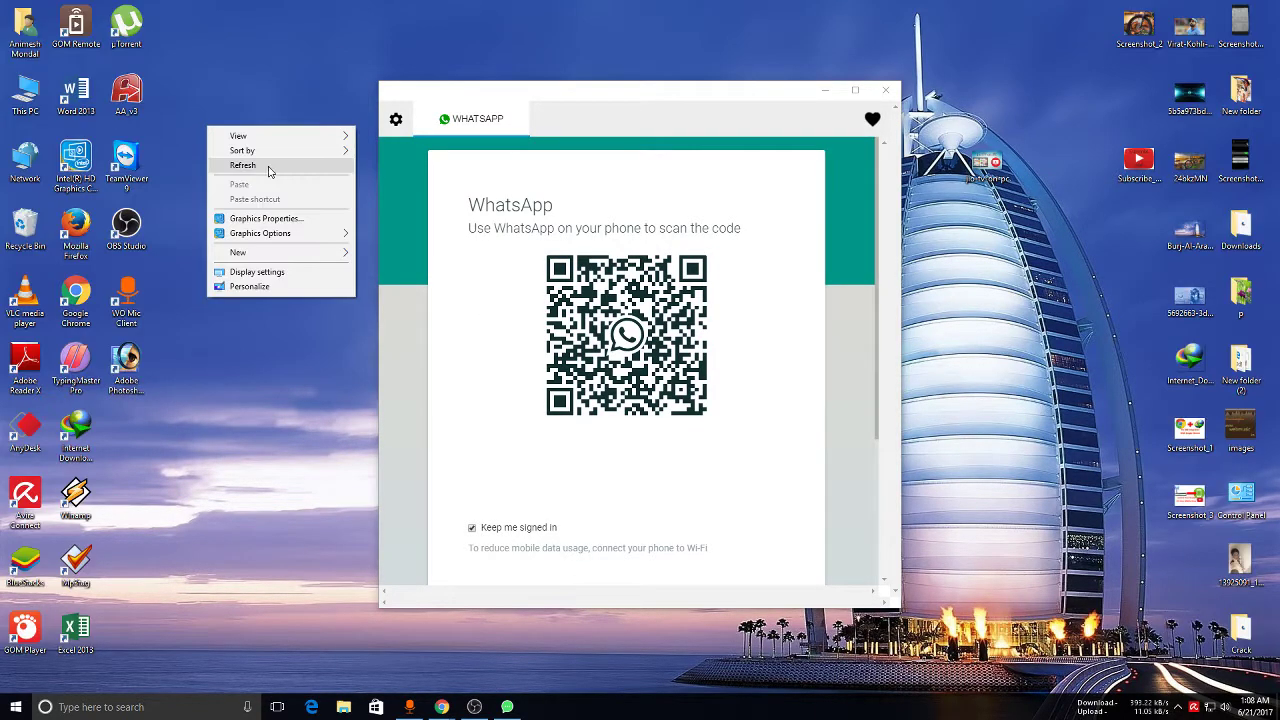
left_click(263, 166)
right_click(223, 133)
left_click(279, 174)
right_click(210, 158)
left_click(266, 197)
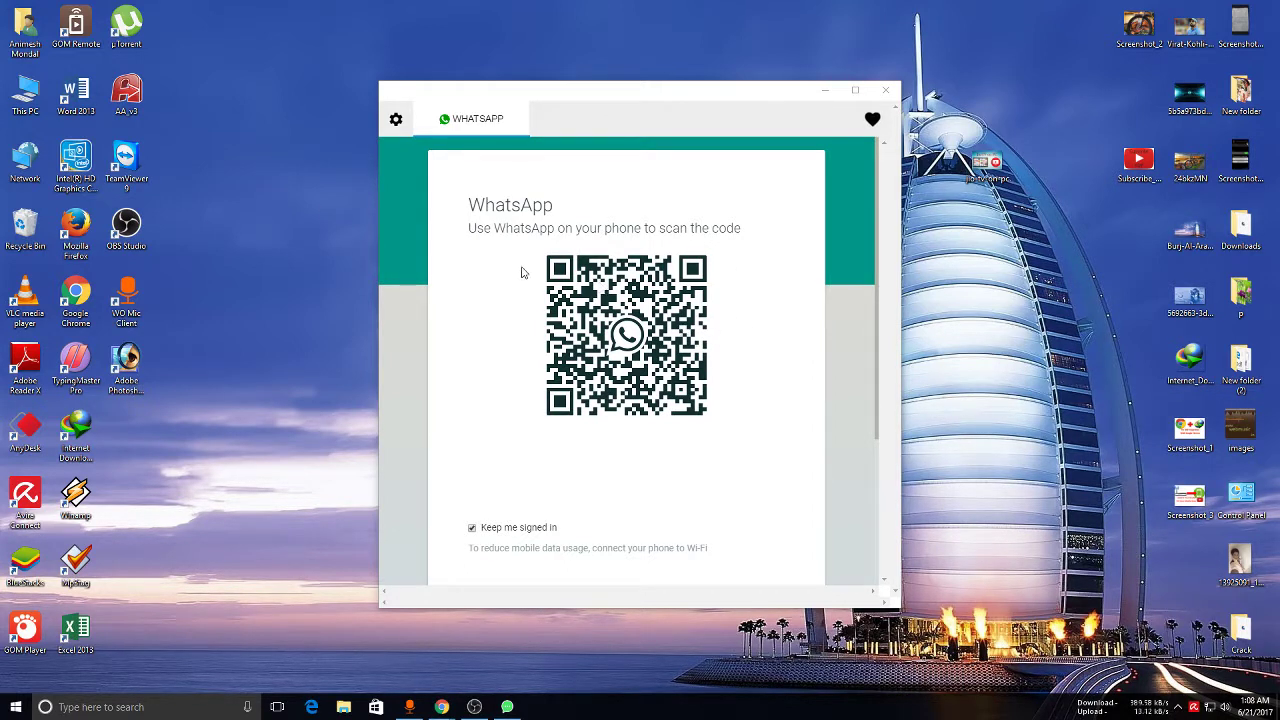
right_click(168, 222)
left_click(237, 263)
right_click(233, 217)
right_click(245, 222)
left_click(280, 262)
right_click(264, 246)
left_click(305, 284)
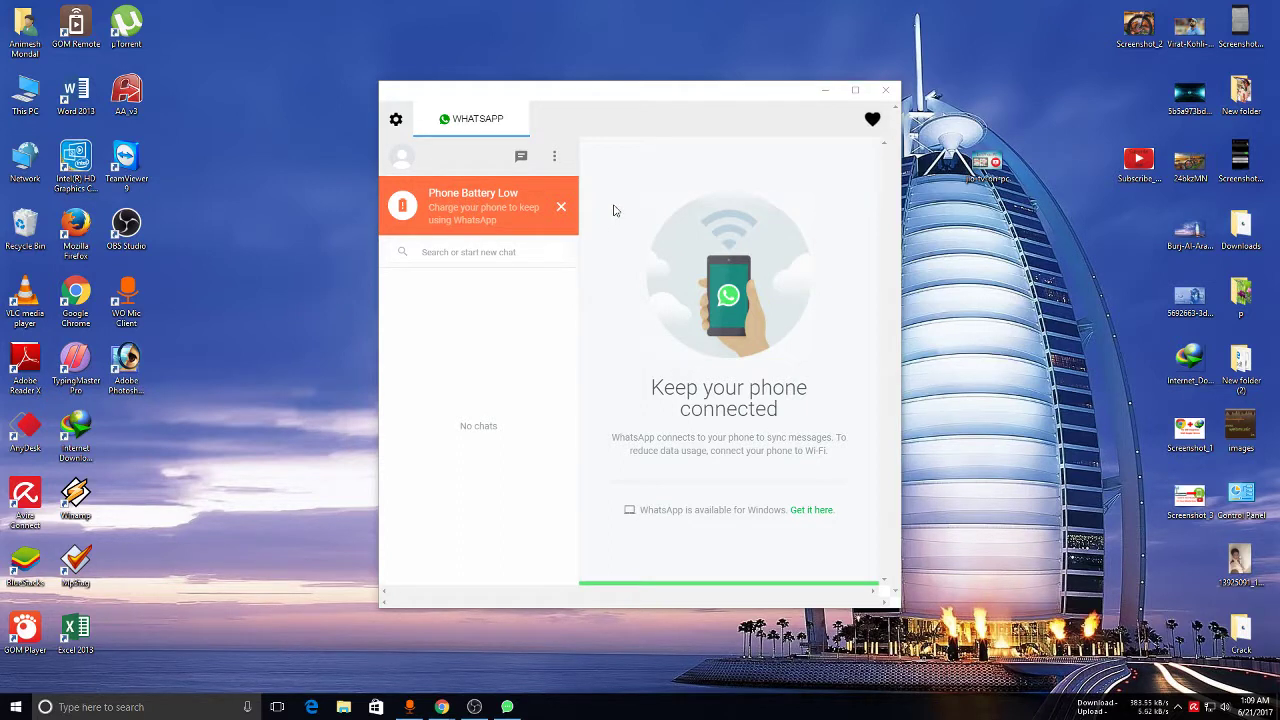
Dismiss the low phone battery notice and look through WhatsApp's profile, new chat contacts and menu options.
left_click(563, 212)
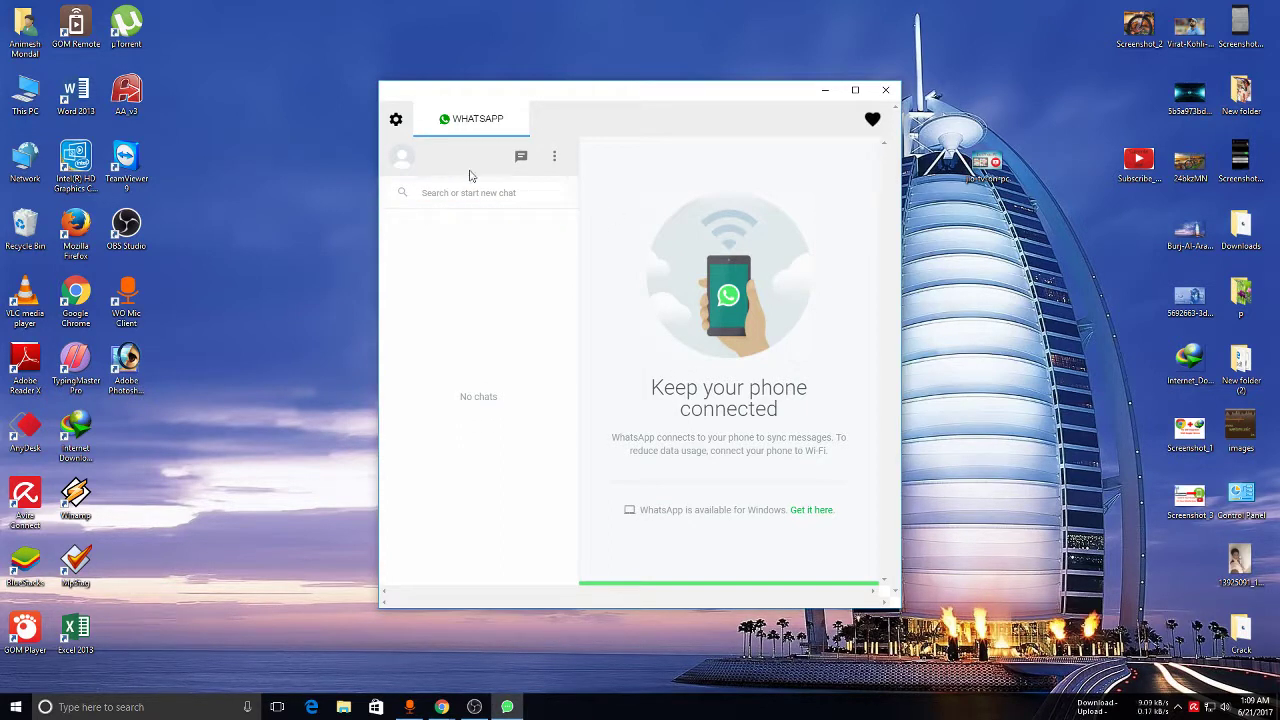
left_click(404, 158)
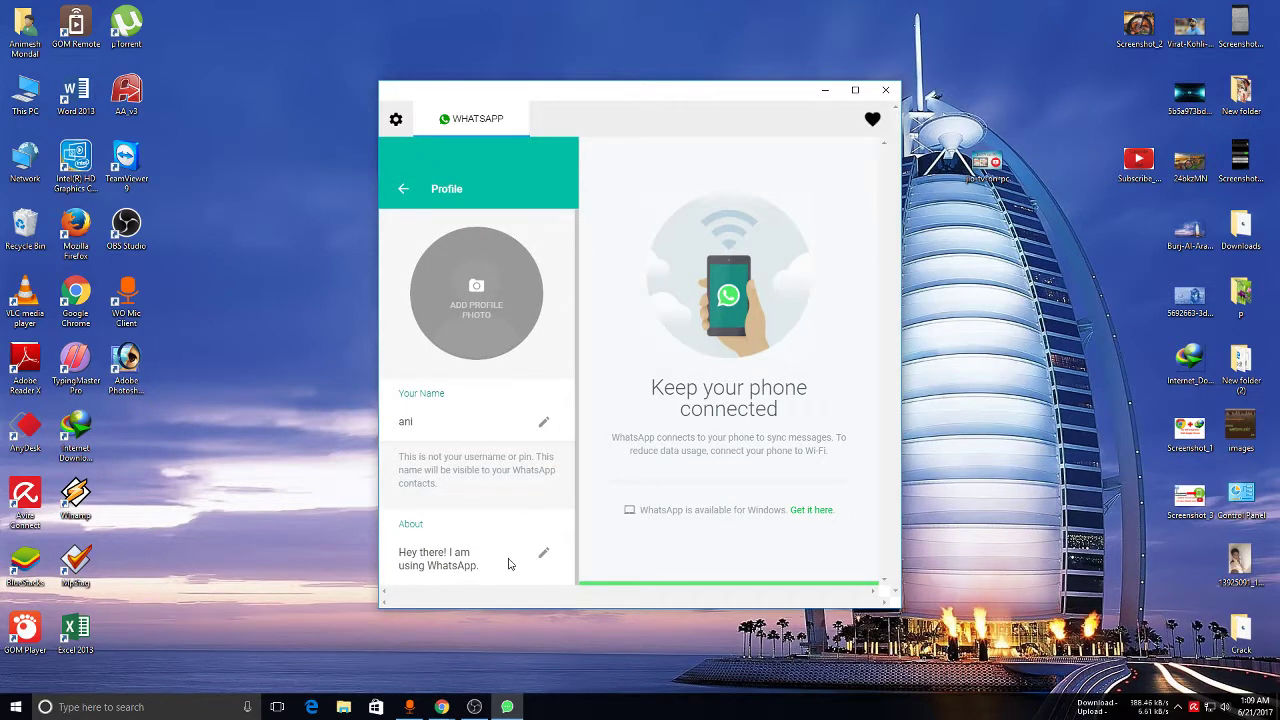
left_click(405, 193)
left_click(516, 158)
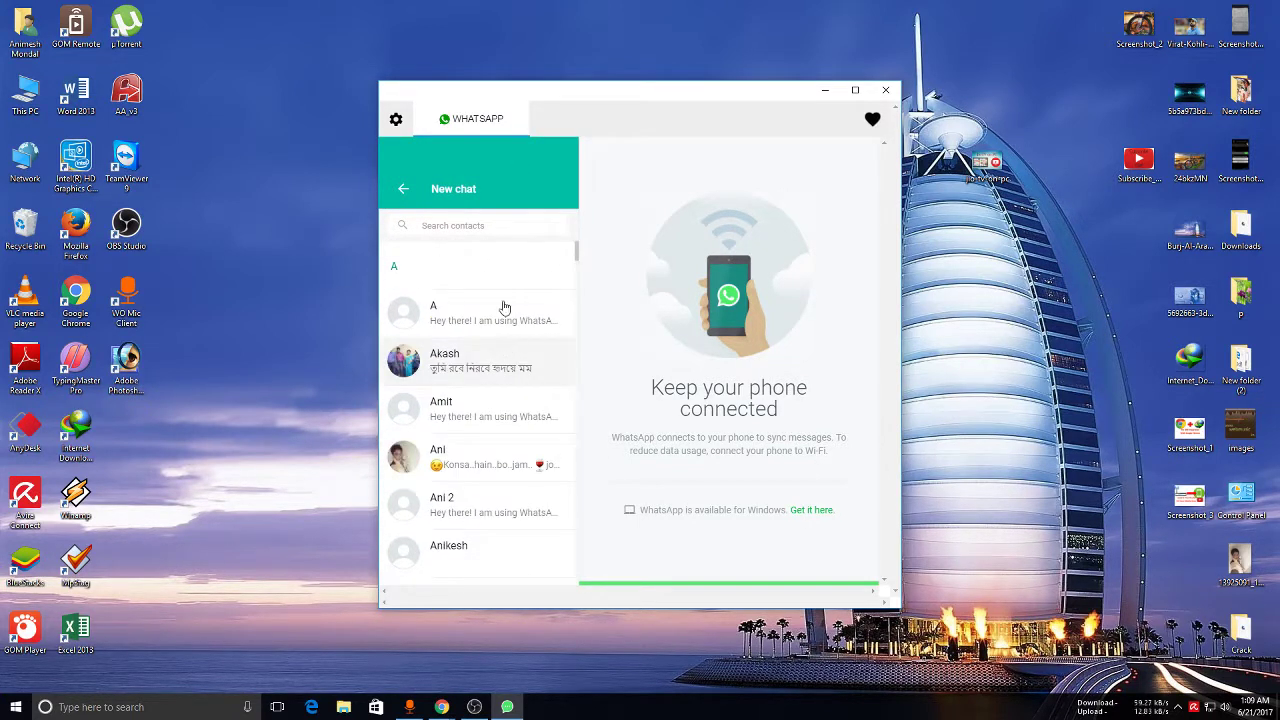
left_click(403, 189)
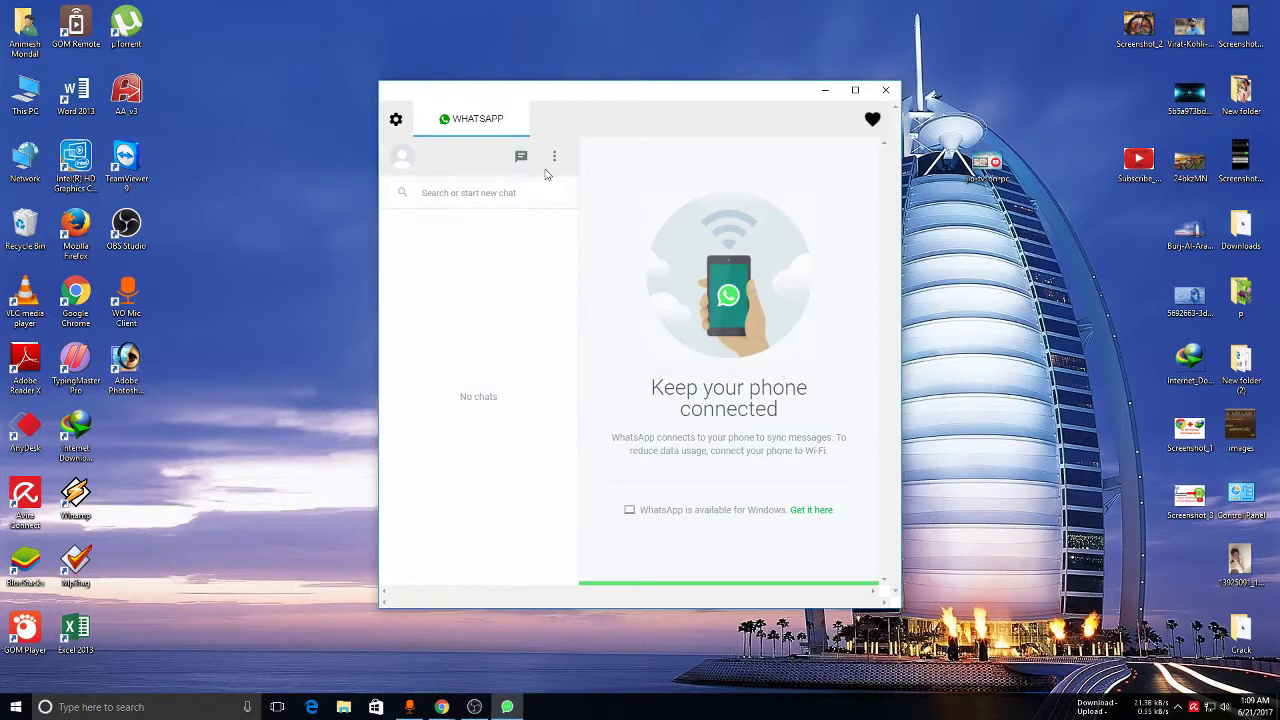
left_click(554, 157)
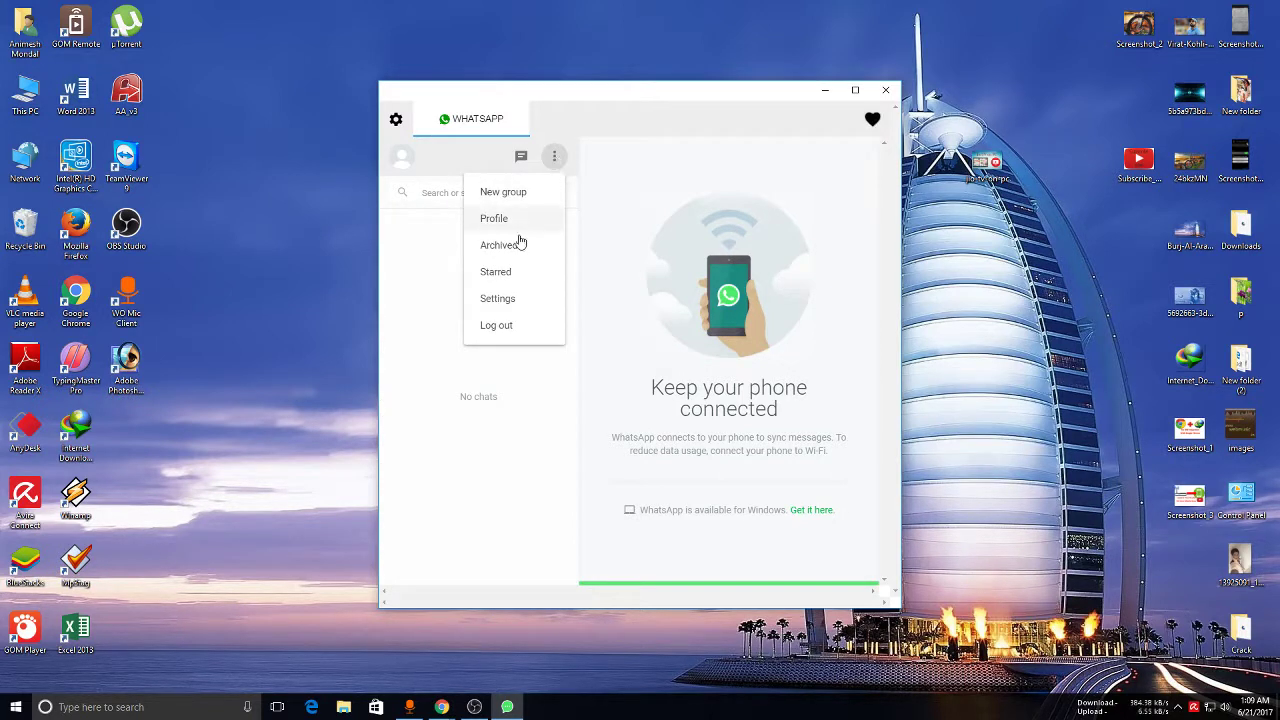
left_click(425, 285)
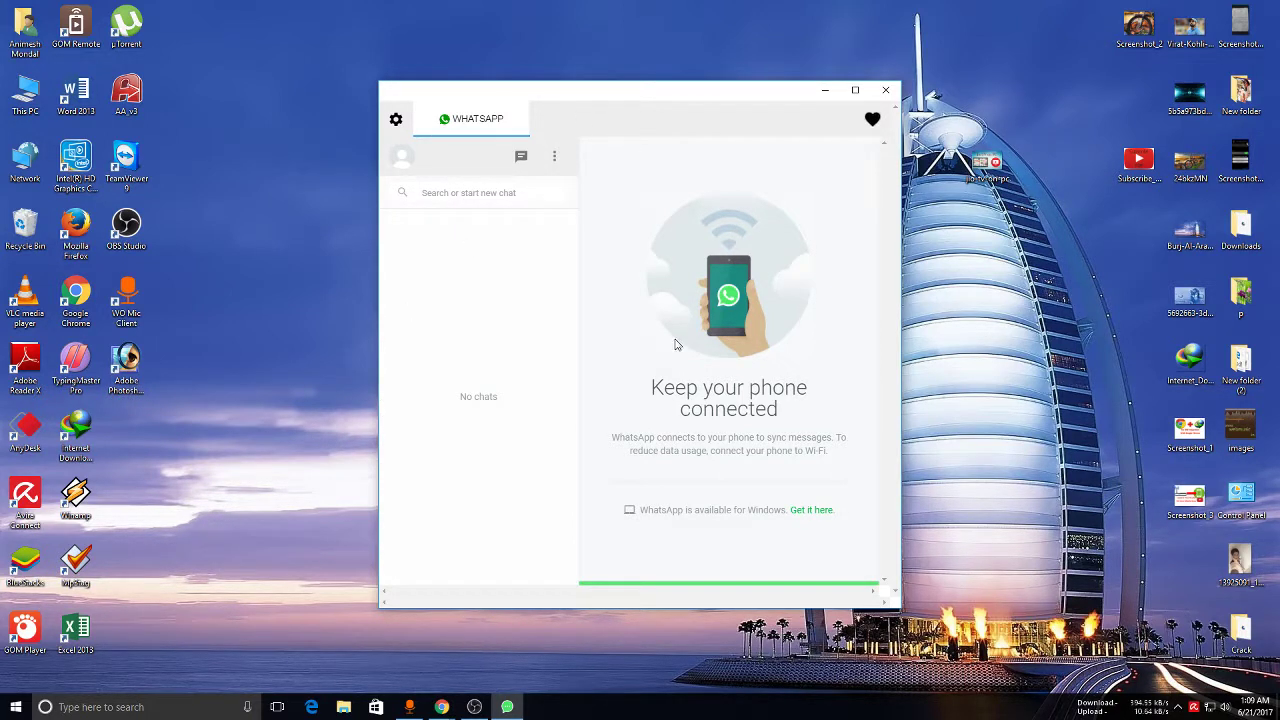
Add Facebook Messenger as another messenger, keeping the name Messenger.
left_click(396, 120)
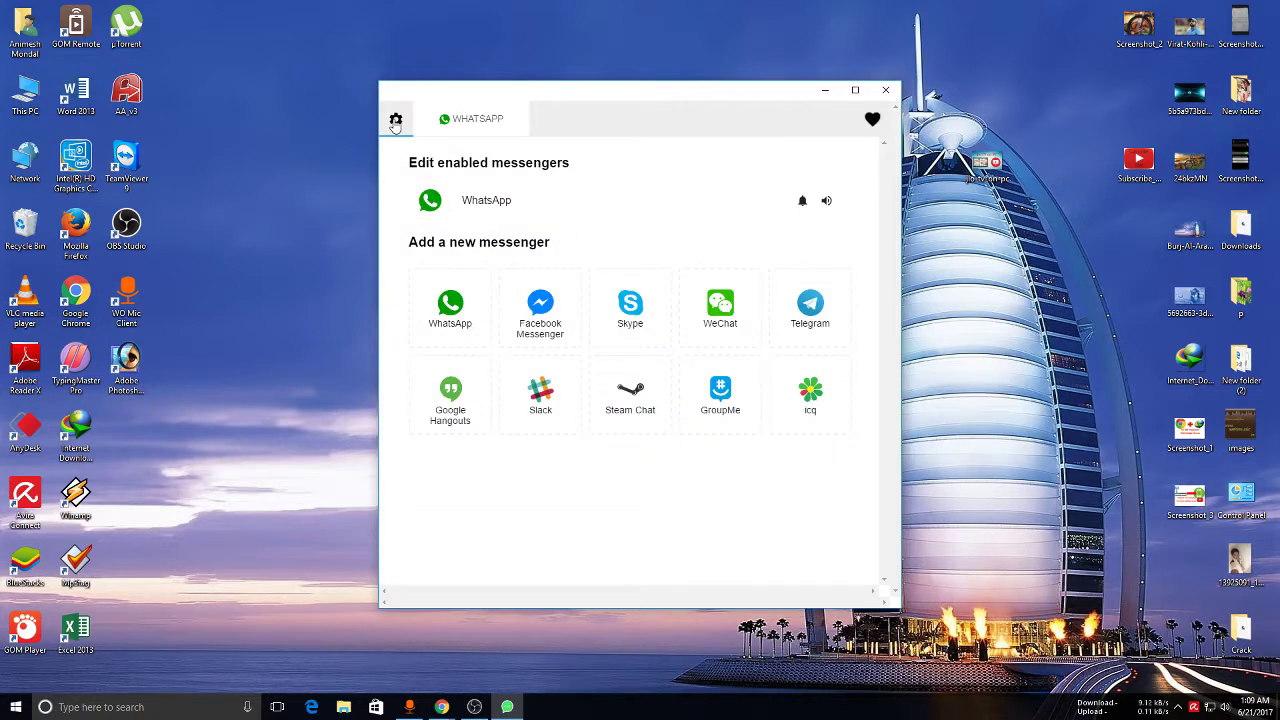
left_click(550, 325)
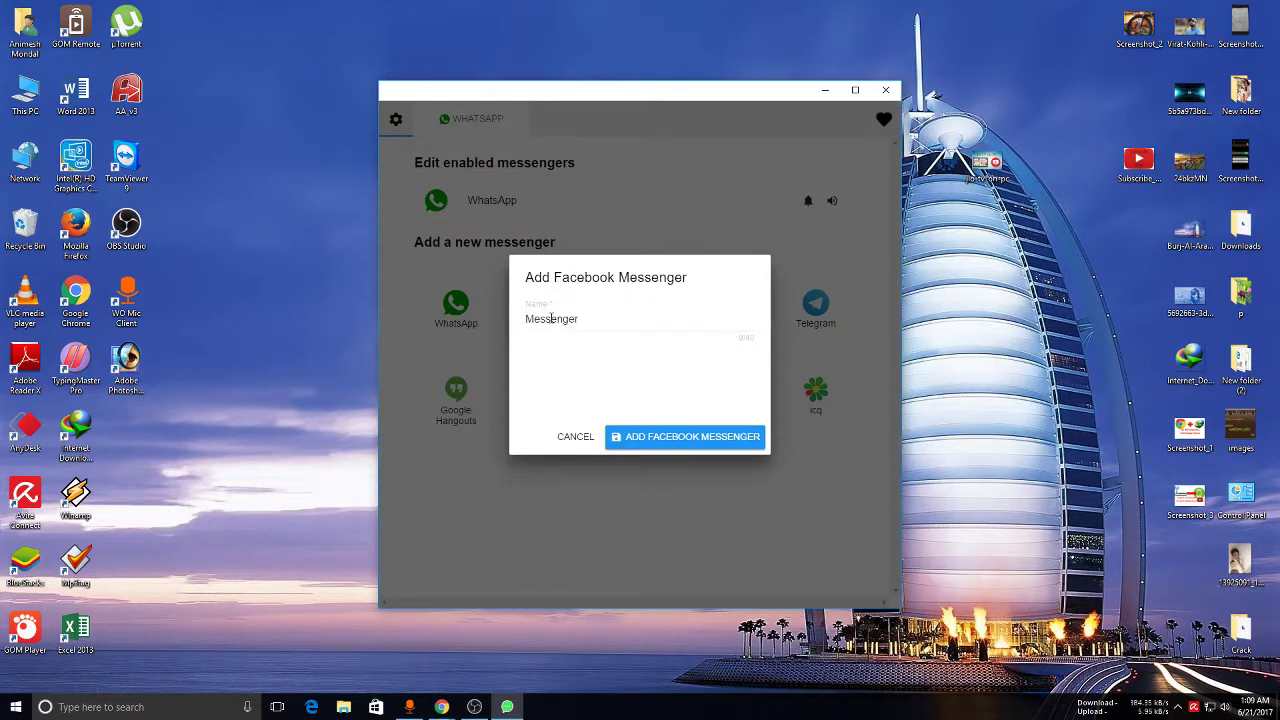
left_click(684, 440)
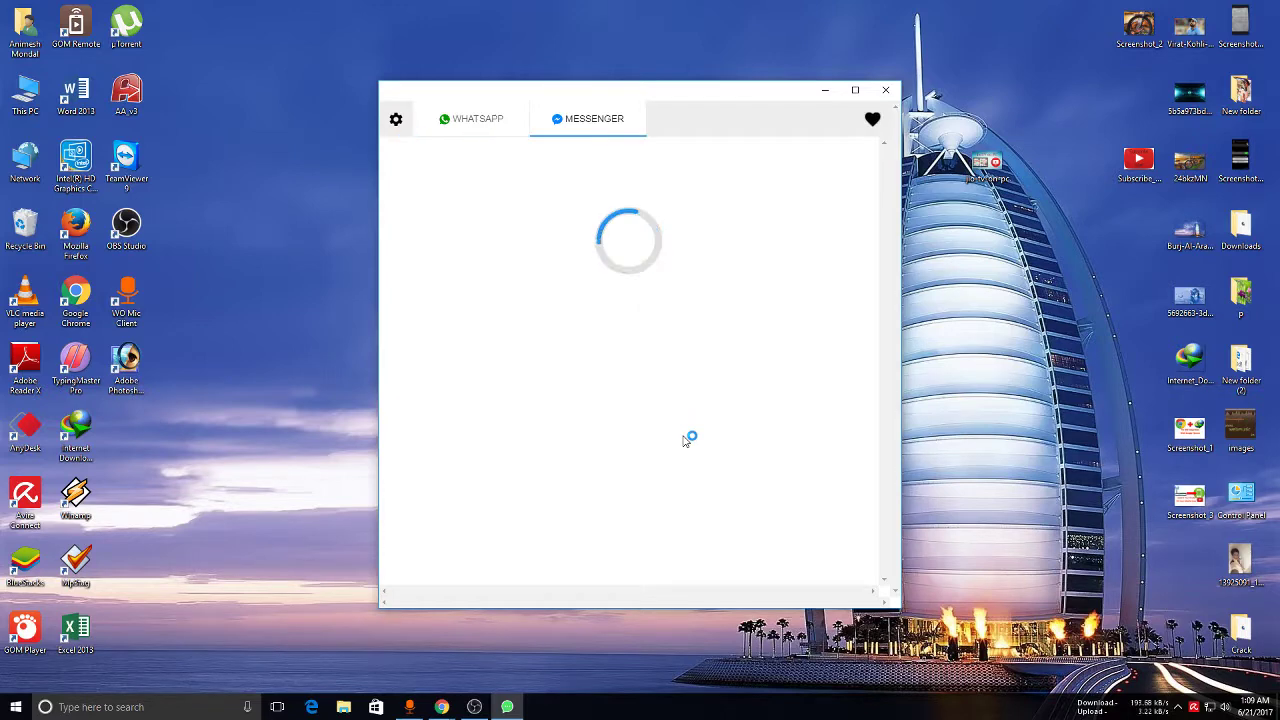
right_click(948, 258)
left_click(975, 296)
right_click(944, 272)
left_click(984, 318)
right_click(953, 280)
left_click(988, 320)
right_click(941, 262)
left_click(994, 301)
right_click(945, 281)
left_click(985, 321)
right_click(920, 306)
left_click(974, 351)
right_click(946, 317)
left_click(974, 355)
right_click(968, 337)
left_click(1006, 381)
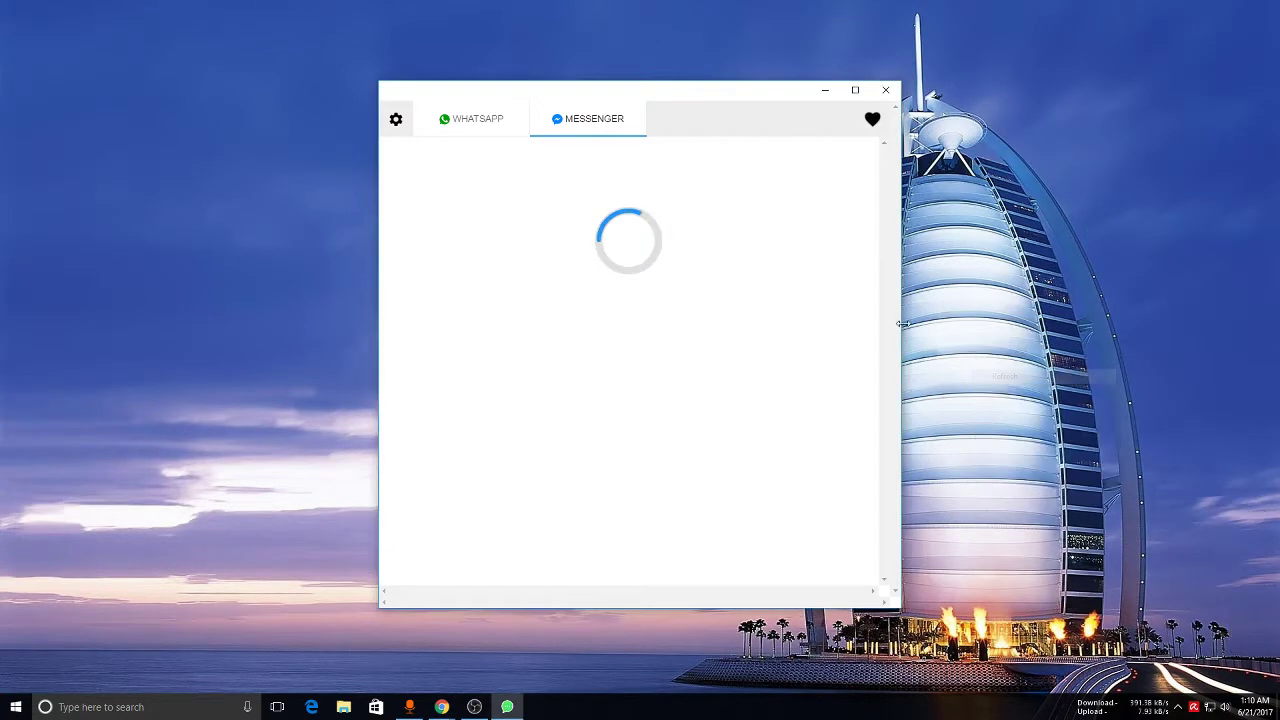
right_click(953, 368)
left_click(986, 400)
right_click(955, 366)
left_click(985, 399)
right_click(954, 338)
left_click(994, 380)
right_click(958, 357)
left_click(1009, 404)
right_click(973, 368)
left_click(1008, 408)
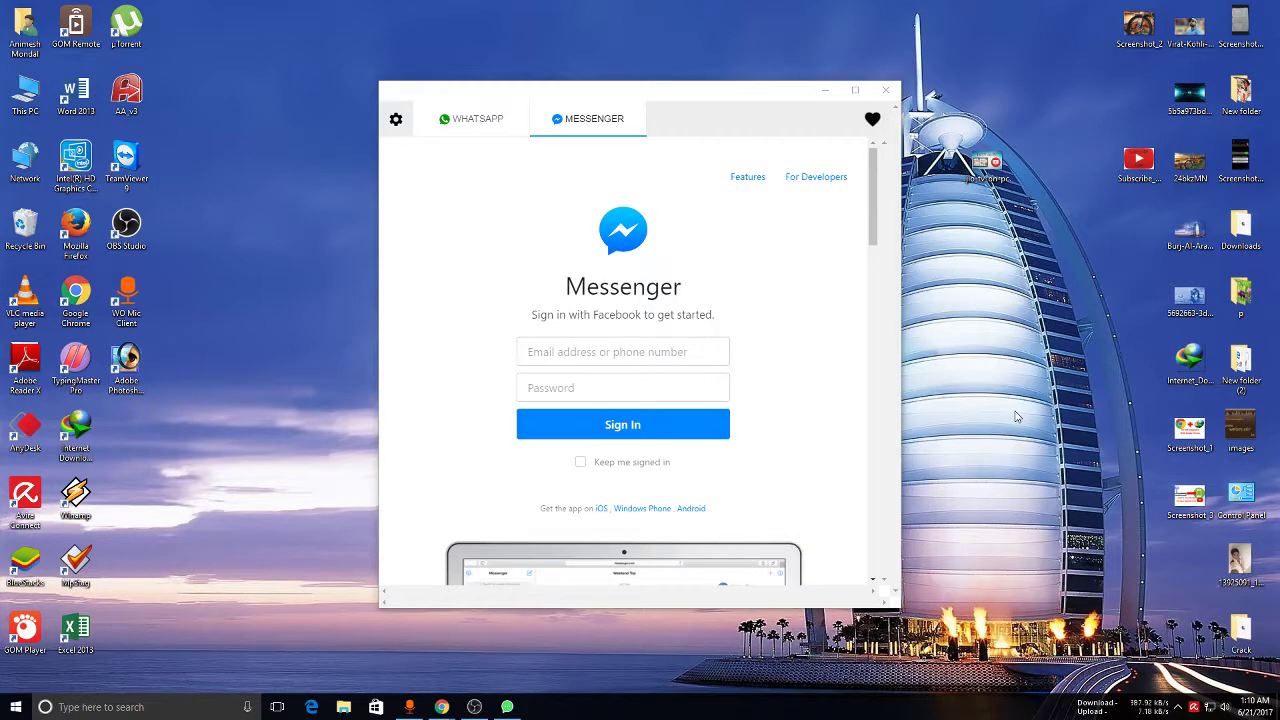
Look over the Facebook Messenger sign-in page.
scroll(745, 485, "down", 4)
scroll(745, 485, "up", 4)
scroll(580, 392, "down", 1)
scroll(600, 370, "up", 1)
scroll(606, 357, "down", 1)
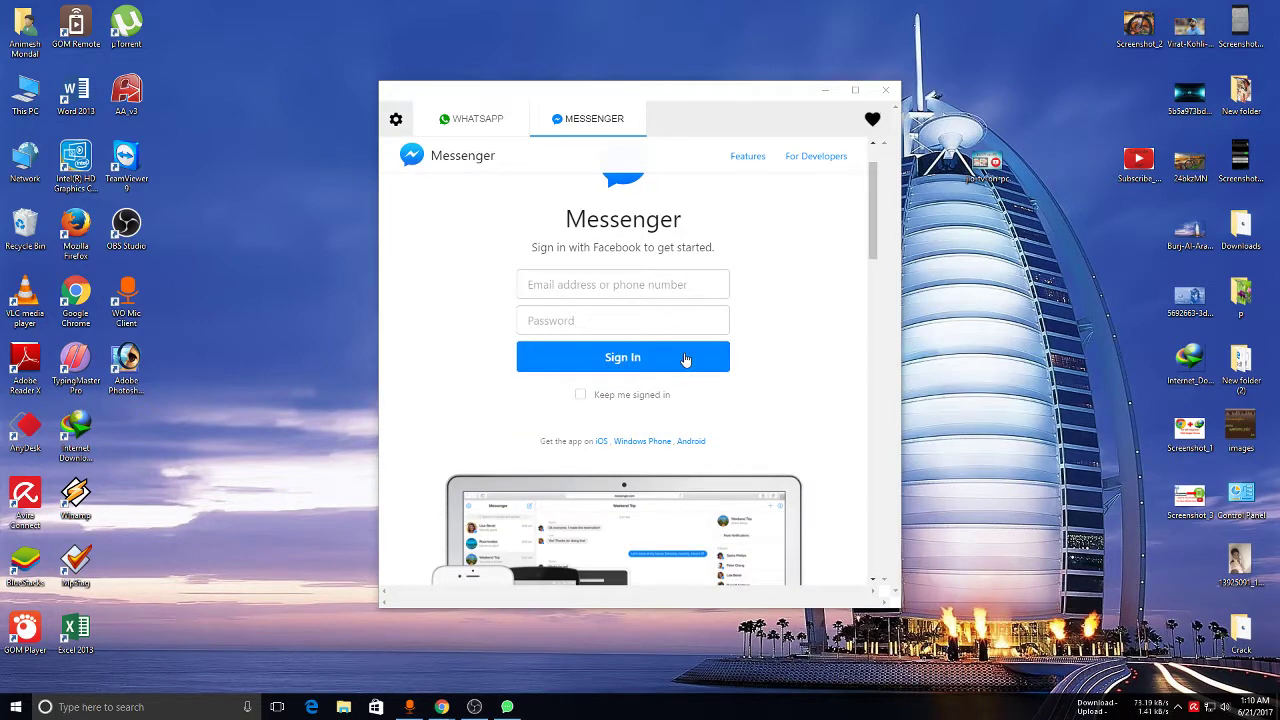
scroll(651, 352, "down", 3)
scroll(651, 349, "up", 4)
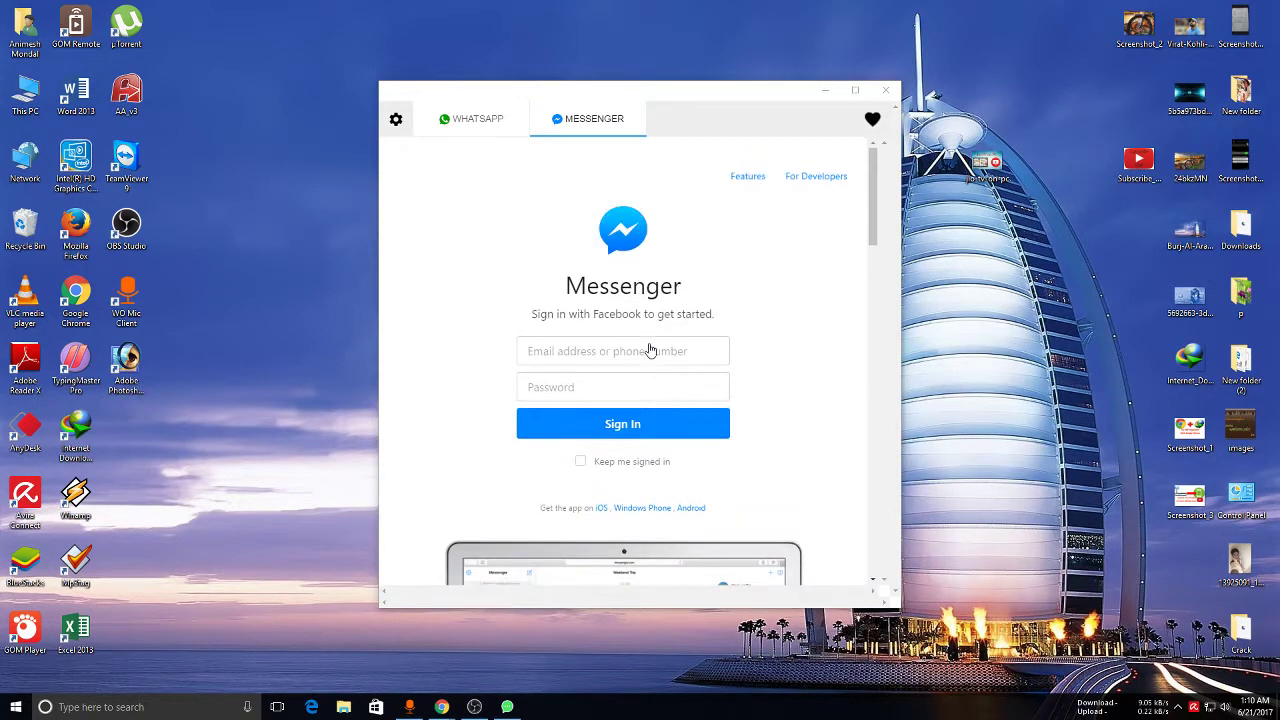
Add Skype as another messenger, keeping the name Skype, and resolve its additional permissions request.
left_click(404, 122)
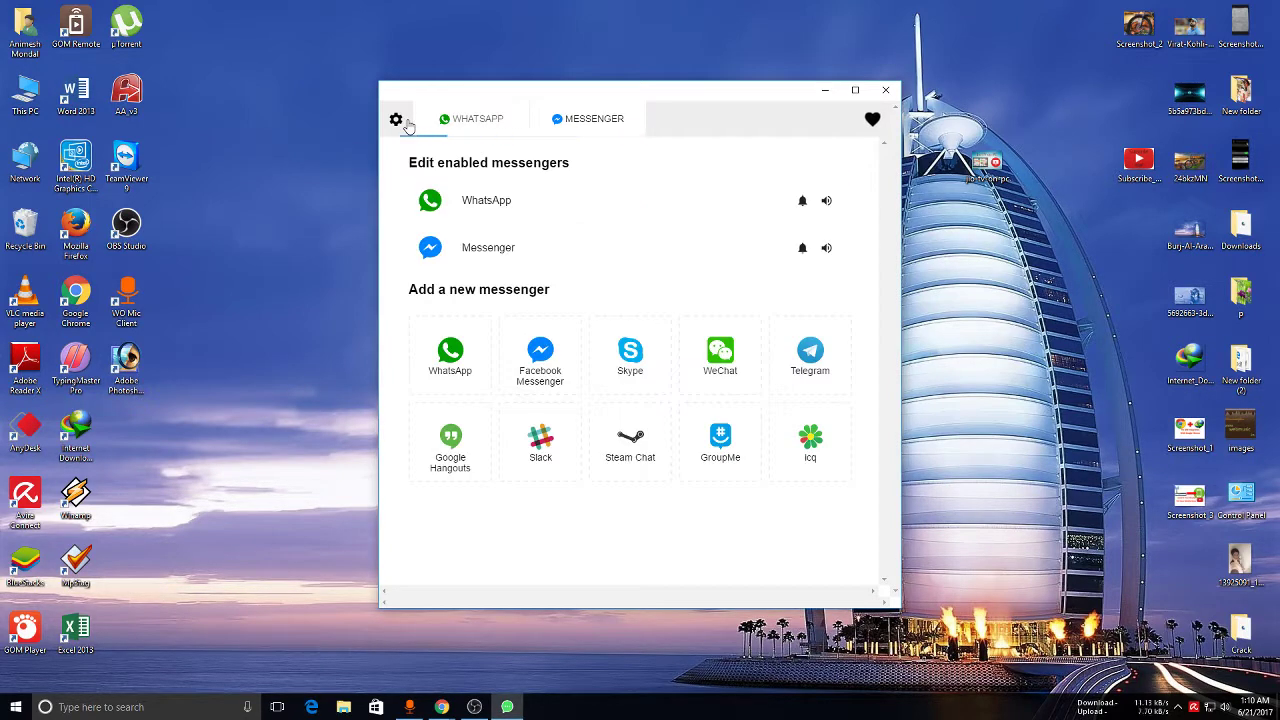
left_click(626, 354)
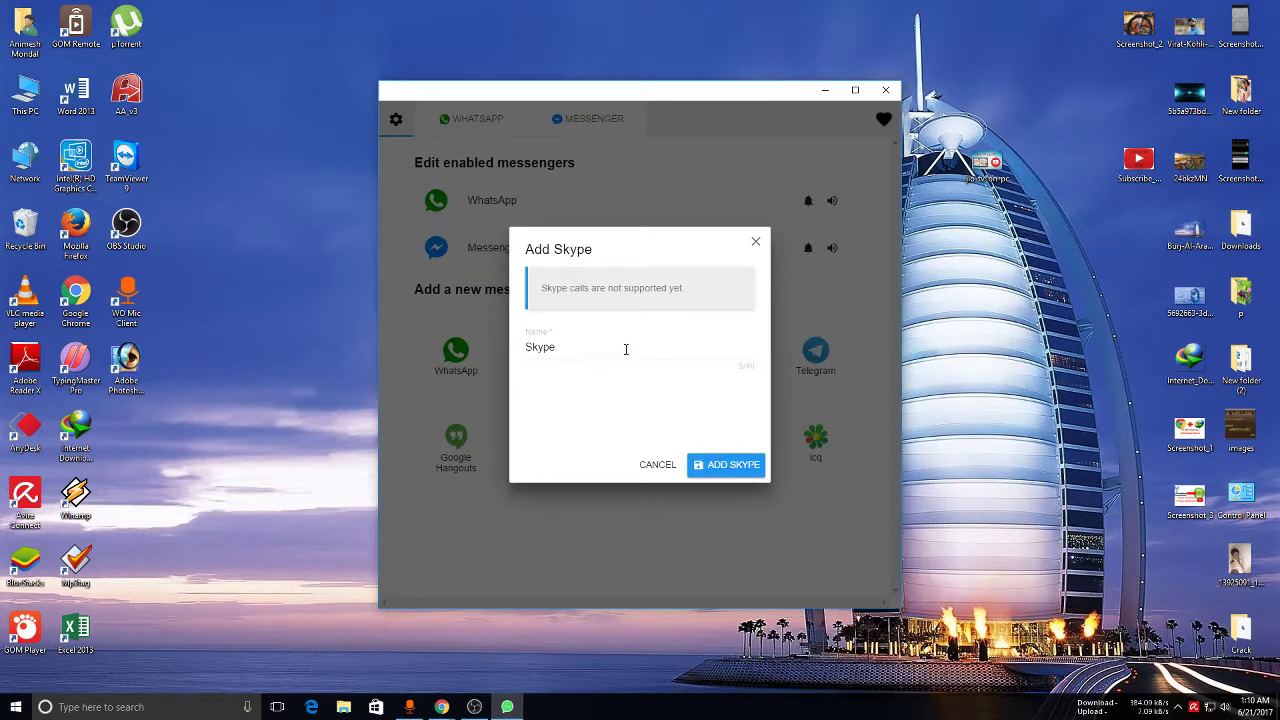
left_click(736, 465)
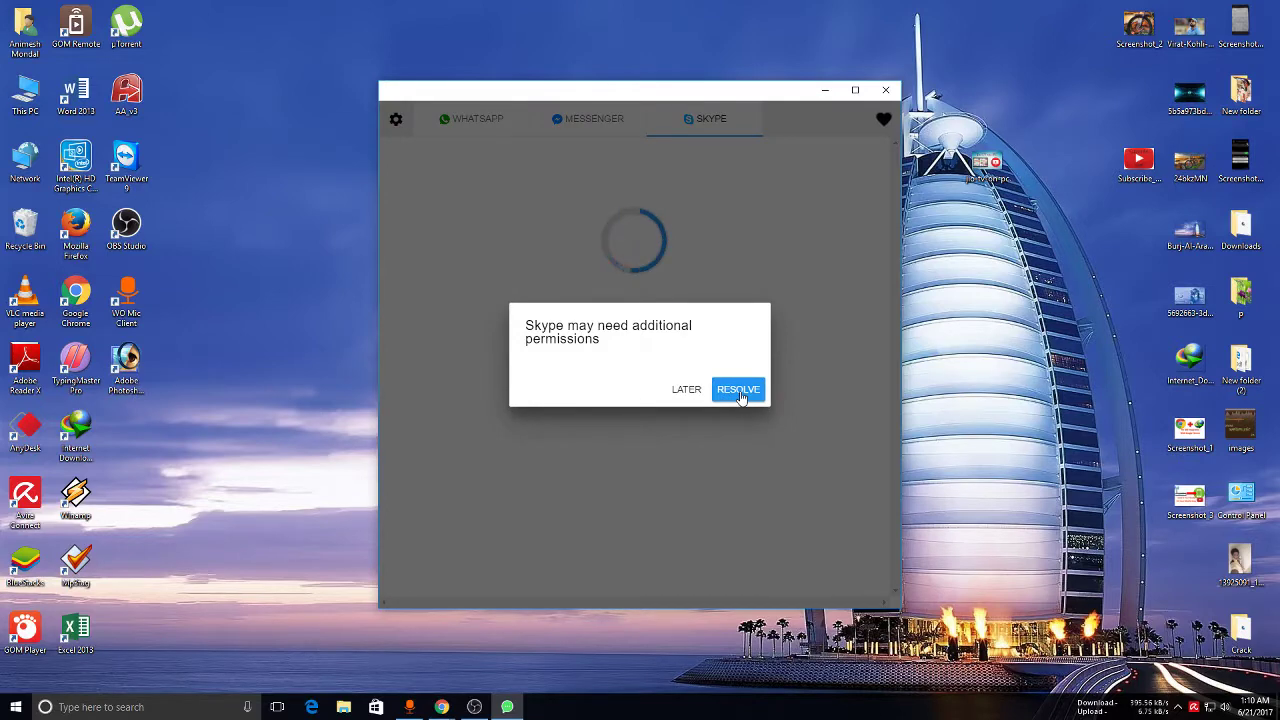
left_click(742, 400)
left_click(670, 397)
left_click(674, 396)
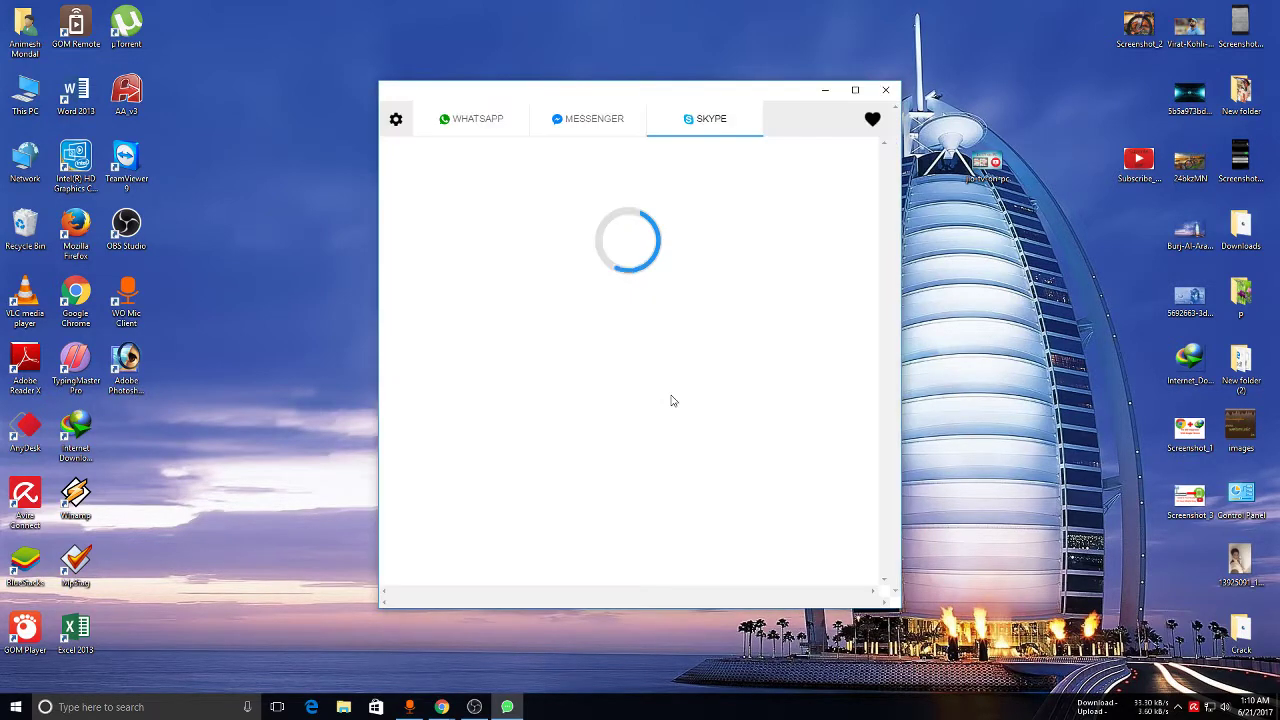
Look over the Skype sign-in page, including its account name field and new account option.
right_click(988, 268)
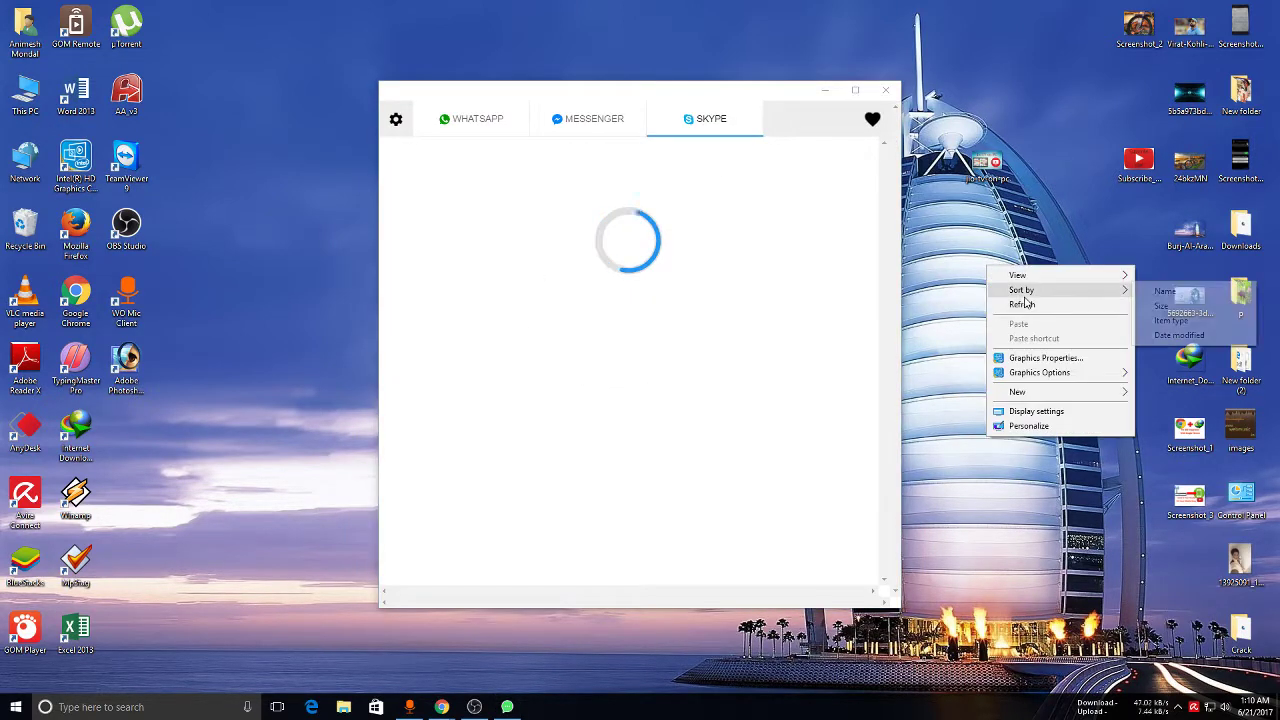
left_click(558, 300)
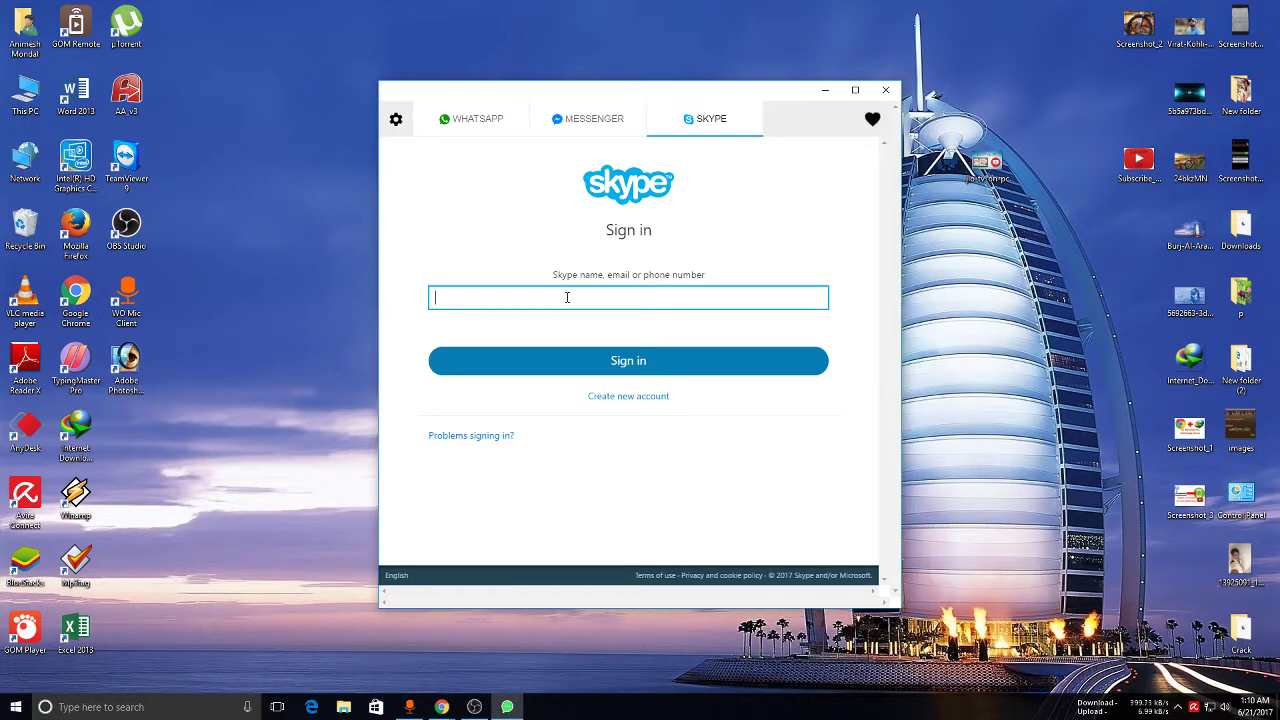
left_click(631, 400)
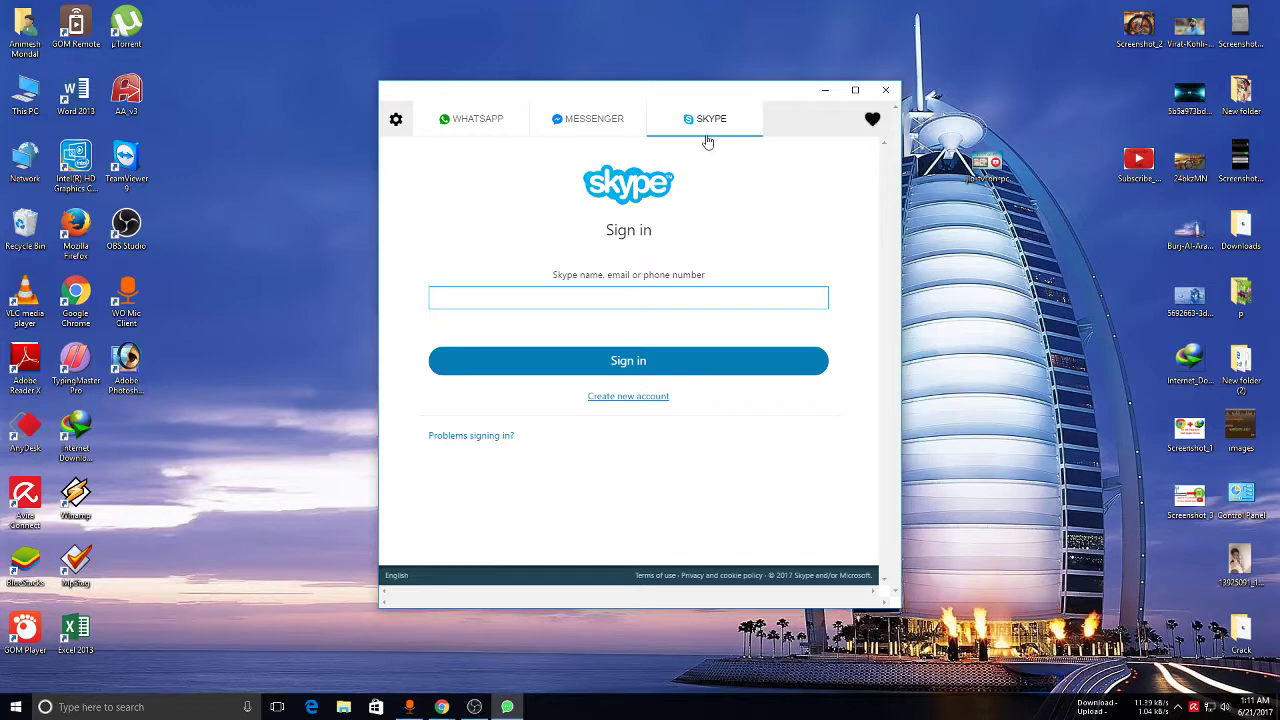
Switch between the WhatsApp and Messenger pages to review the added messengers, ending on Messenger.
left_click(577, 122)
left_click(498, 128)
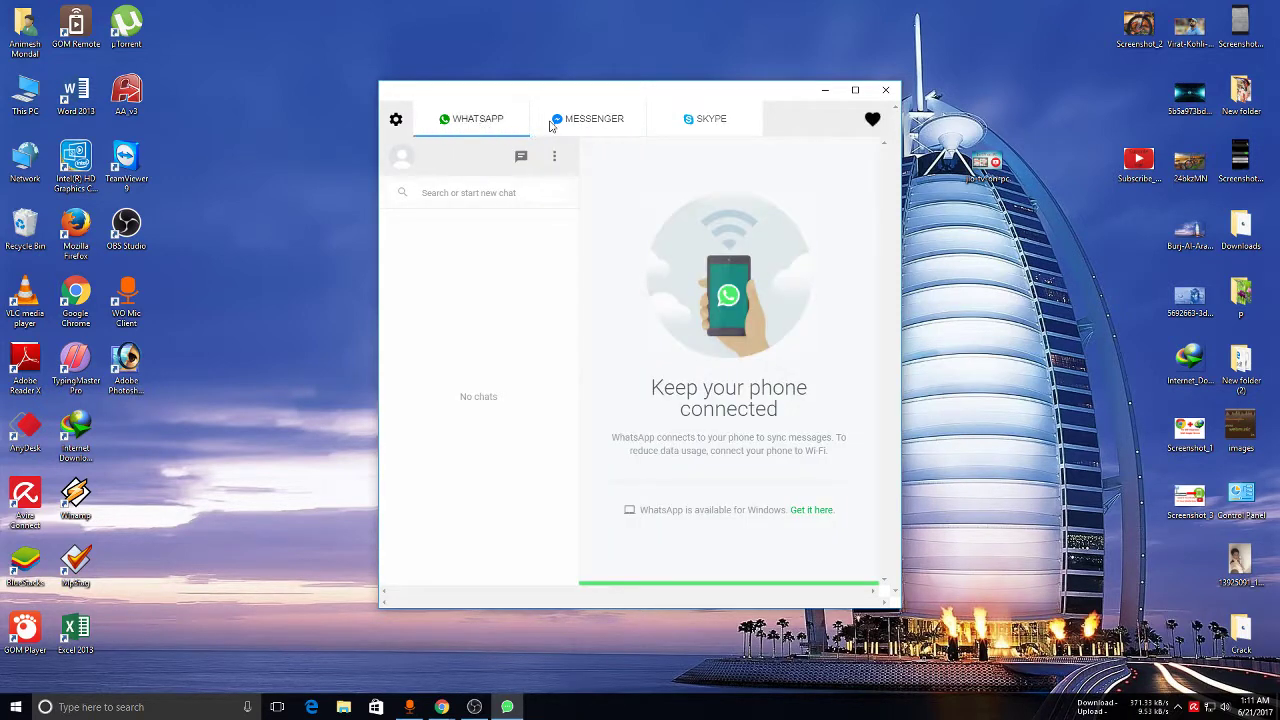
left_click(494, 118)
left_click(590, 118)
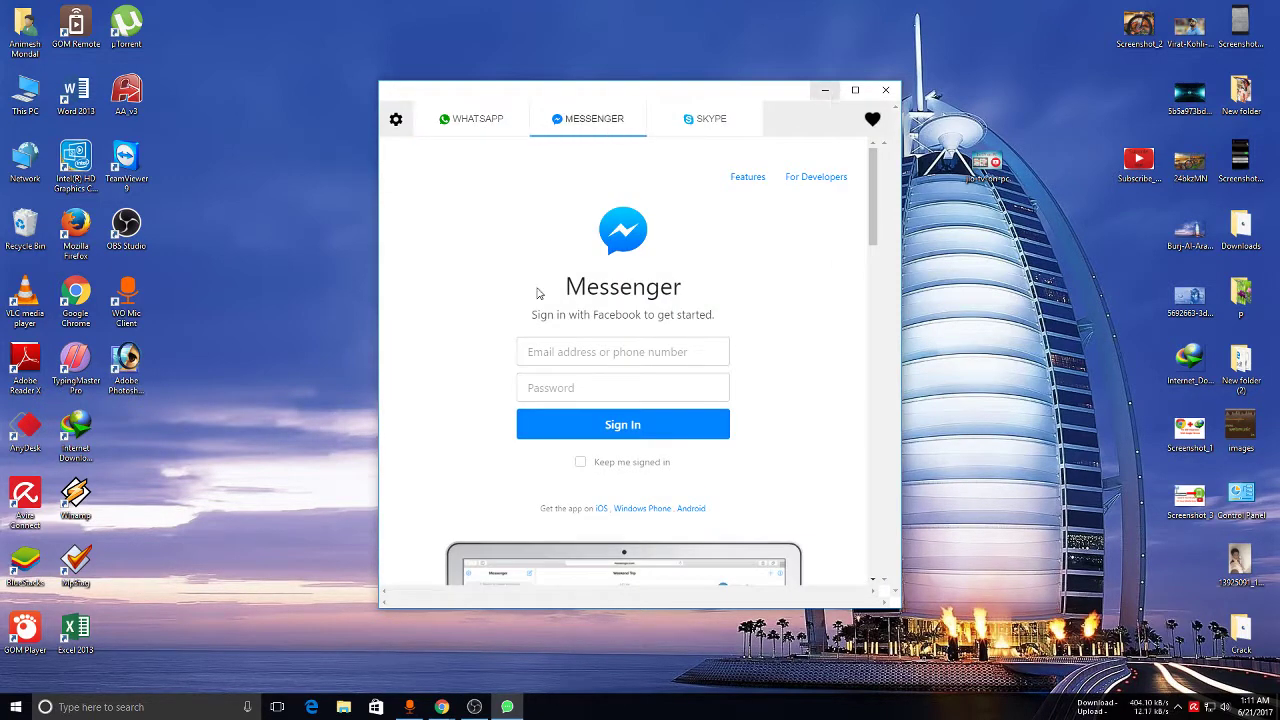
right_click(202, 233)
right_click(250, 270)
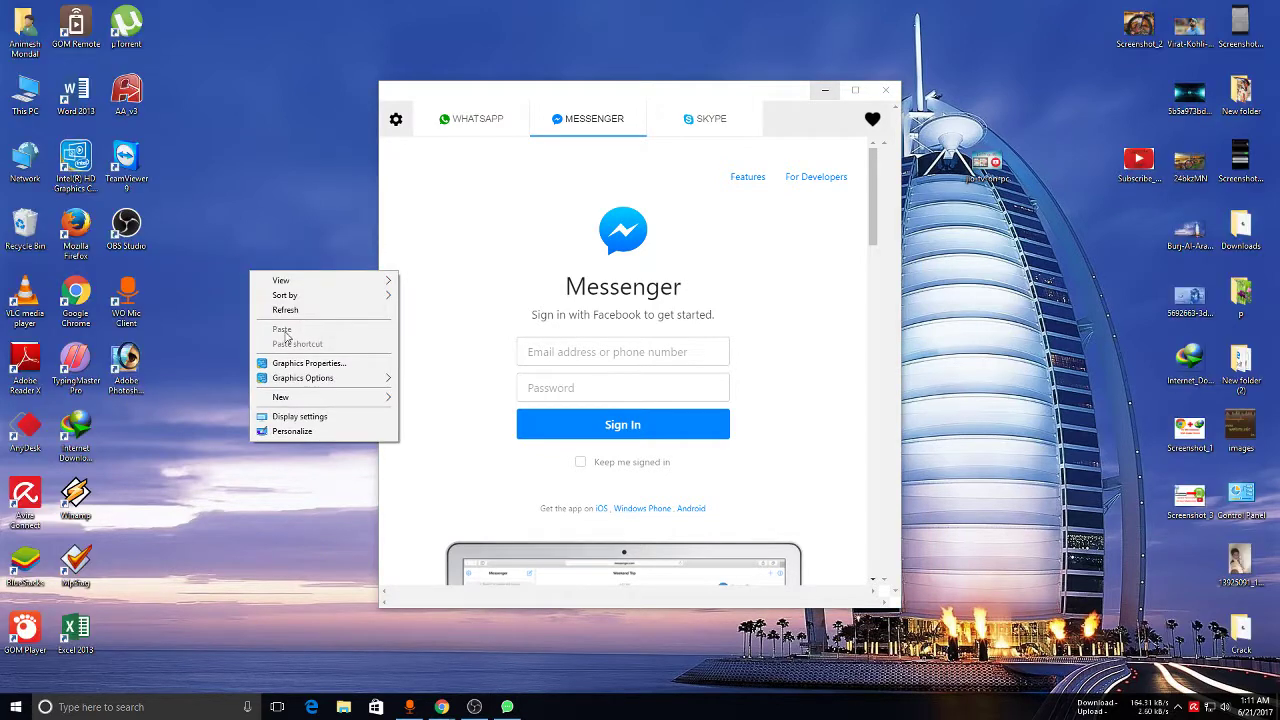
left_click(295, 314)
right_click(254, 284)
left_click(300, 323)
right_click(242, 292)
left_click(270, 331)
right_click(243, 281)
left_click(288, 317)
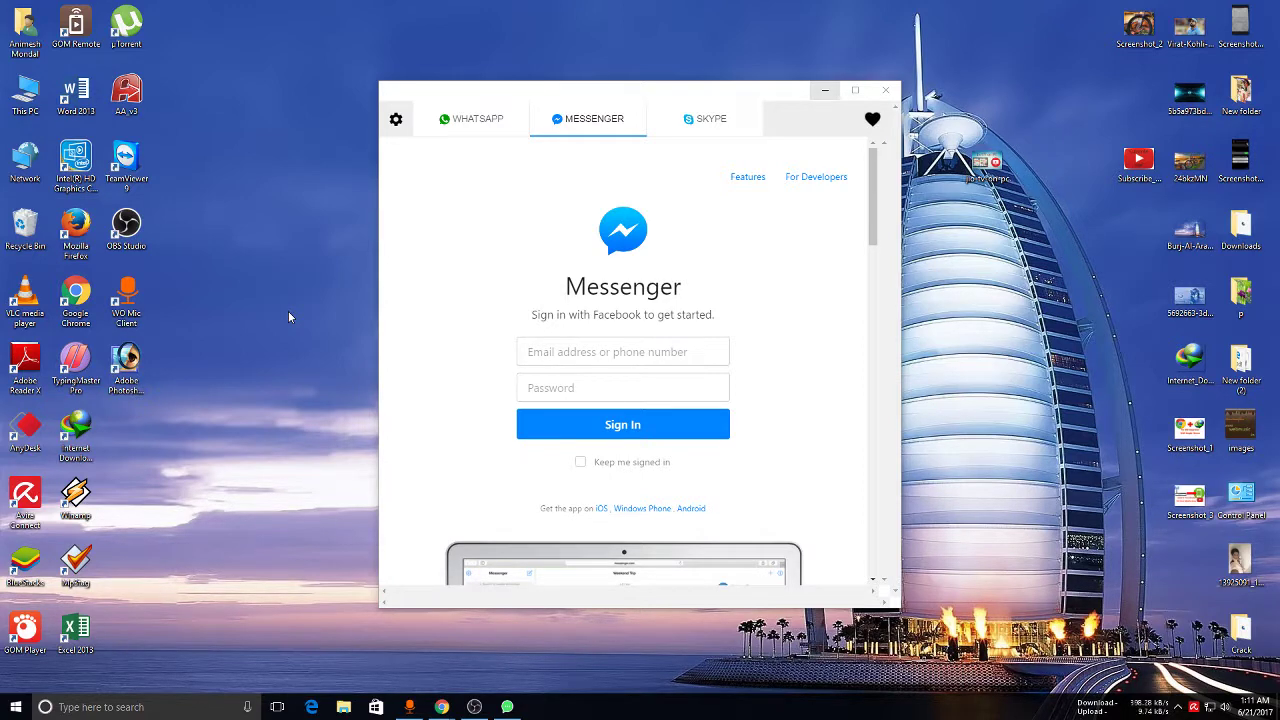
right_click(265, 245)
left_click(300, 283)
right_click(264, 268)
left_click(313, 310)
right_click(261, 285)
left_click(318, 324)
right_click(250, 311)
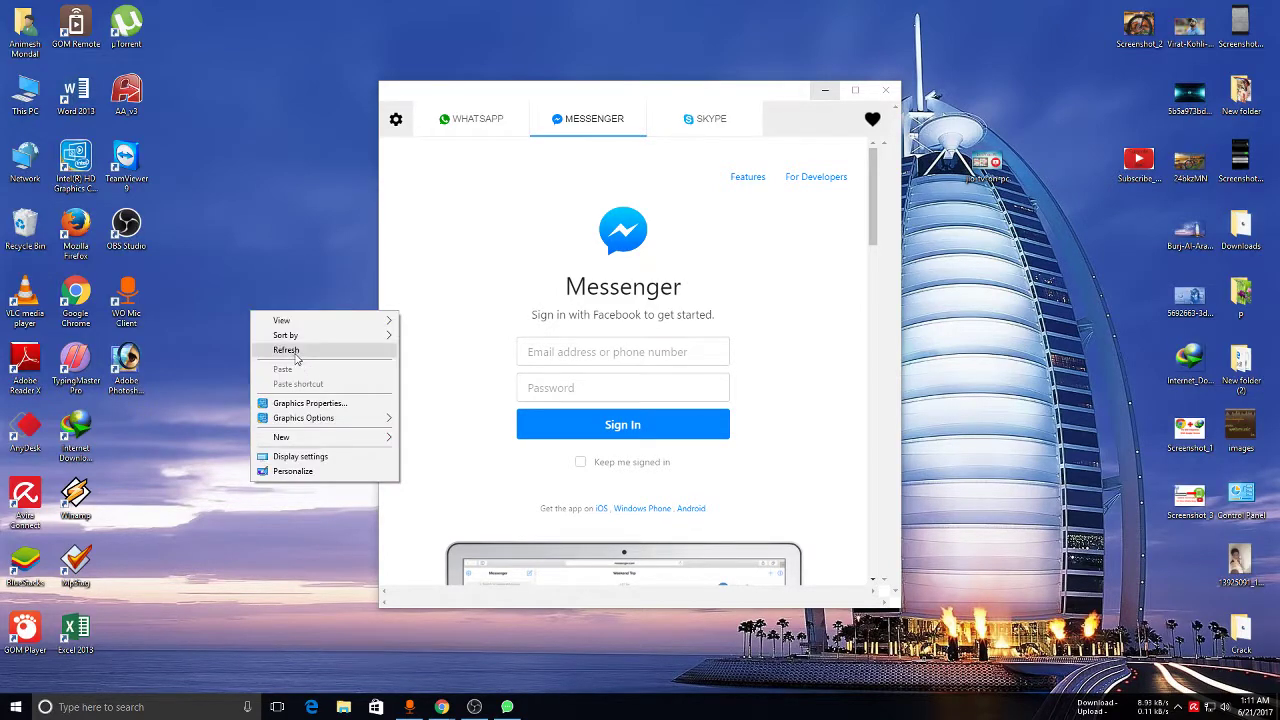
left_click(287, 350)
left_click(474, 707)
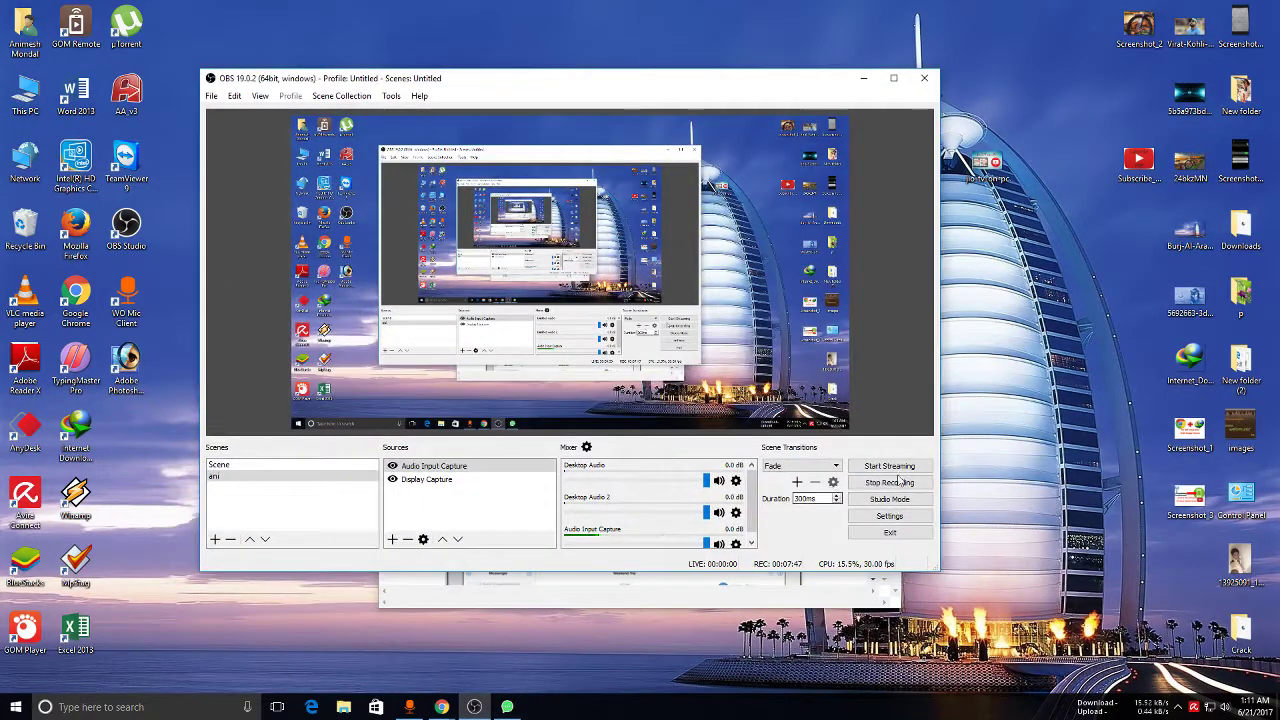